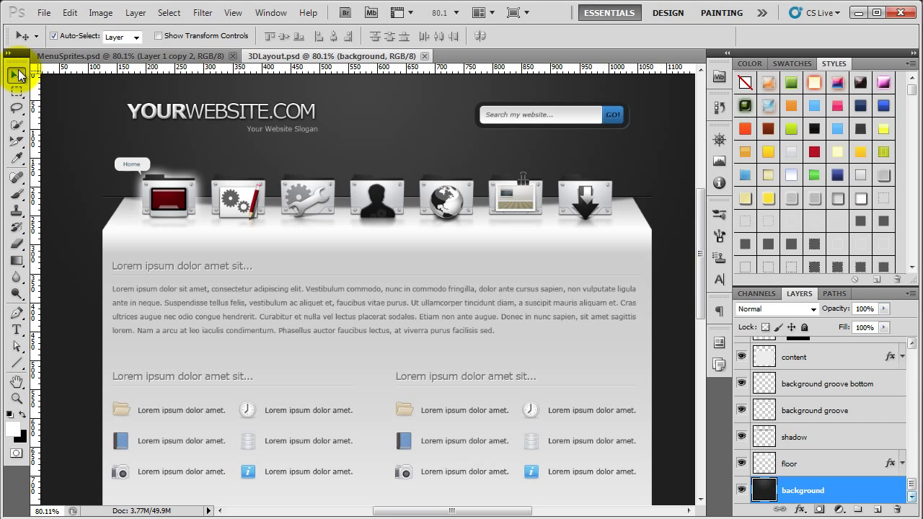
# Step: Show the black Background layer in MenuSprites.psd and deselect the active layer
pyautogui.click(161, 57)
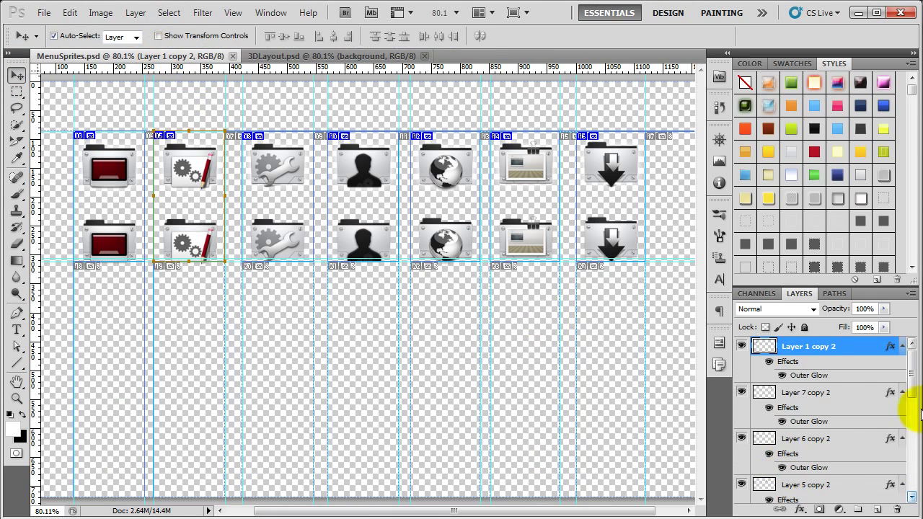
pyautogui.moveTo(910, 378); pyautogui.dragTo(910, 447)
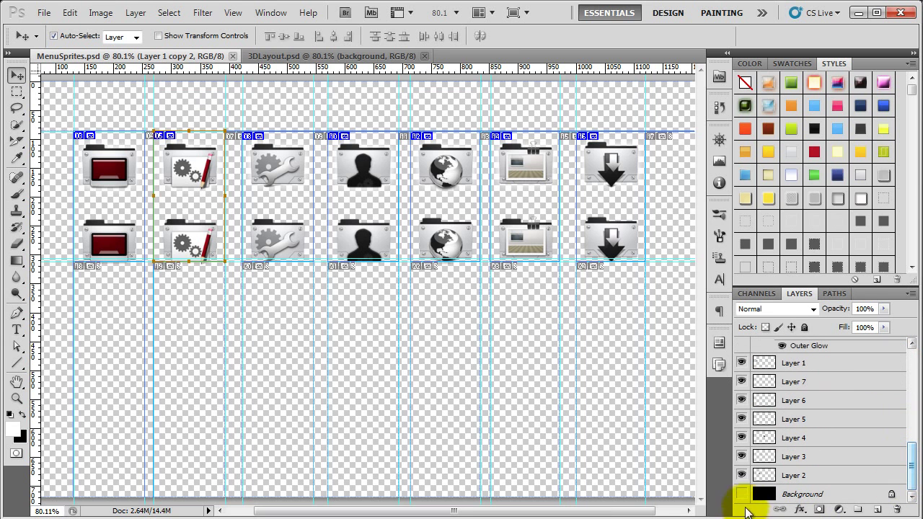
pyautogui.click(742, 494)
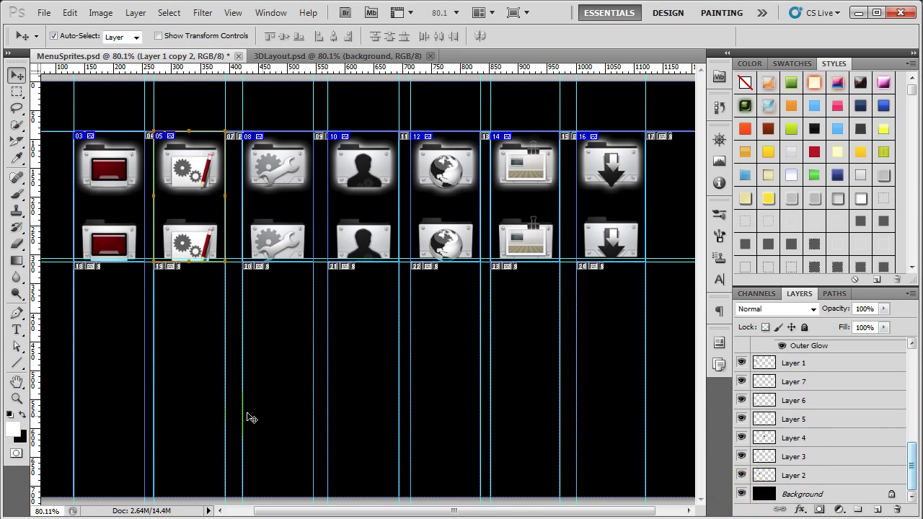
pyautogui.click(186, 355)
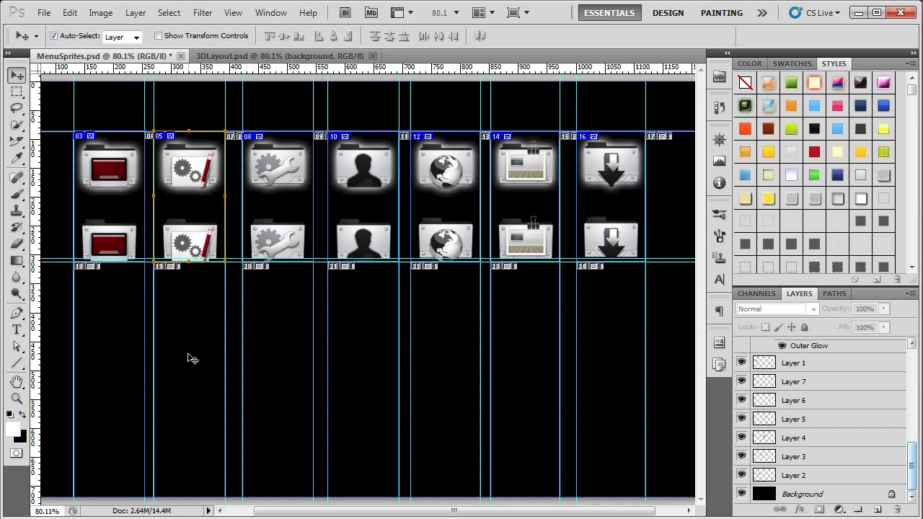
# Step: Create a new 1280 by 720 pixel RGB document at 72 pixels/inch, filled with the background color
pyautogui.click(44, 12)
pyautogui.click(44, 13)
pyautogui.hotkey('ctrl', 'n')
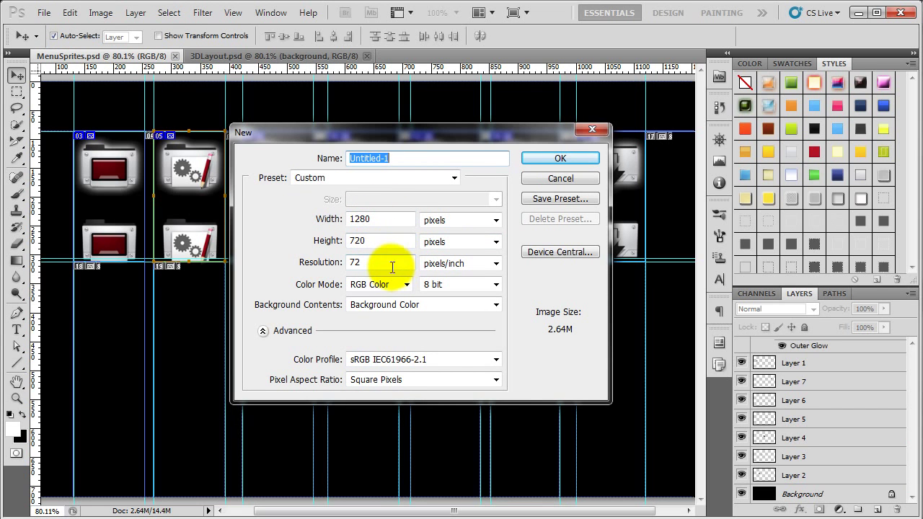
pyautogui.click(558, 158)
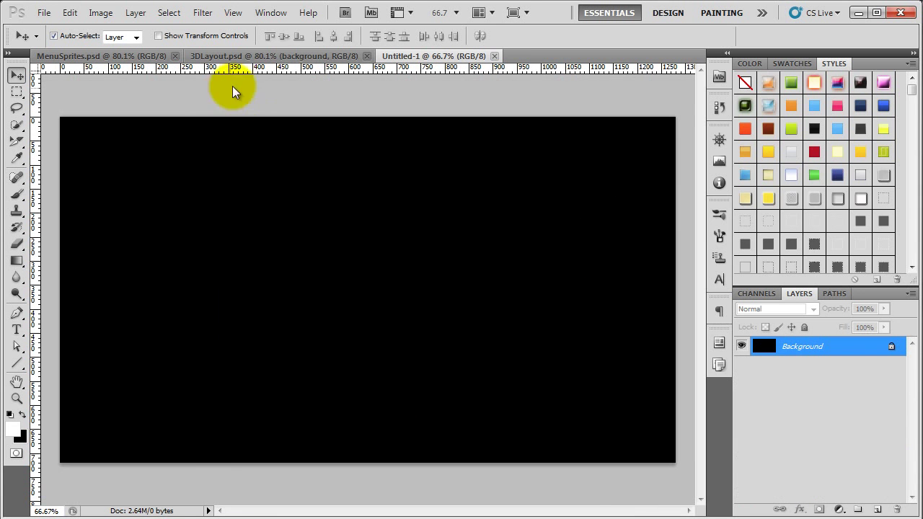
# Step: Hide the Home text layer and the nav hover speech-bubble layer in 3DLayout.psd
pyautogui.click(295, 53)
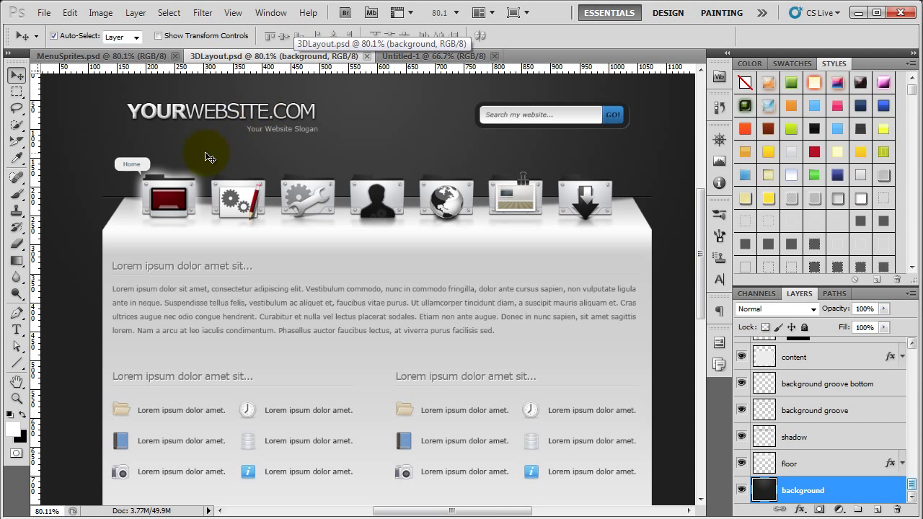
pyautogui.hotkey('ctrl', '+')
pyautogui.hotkey('ctrl', '+')
pyautogui.hotkey('ctrl', '+')
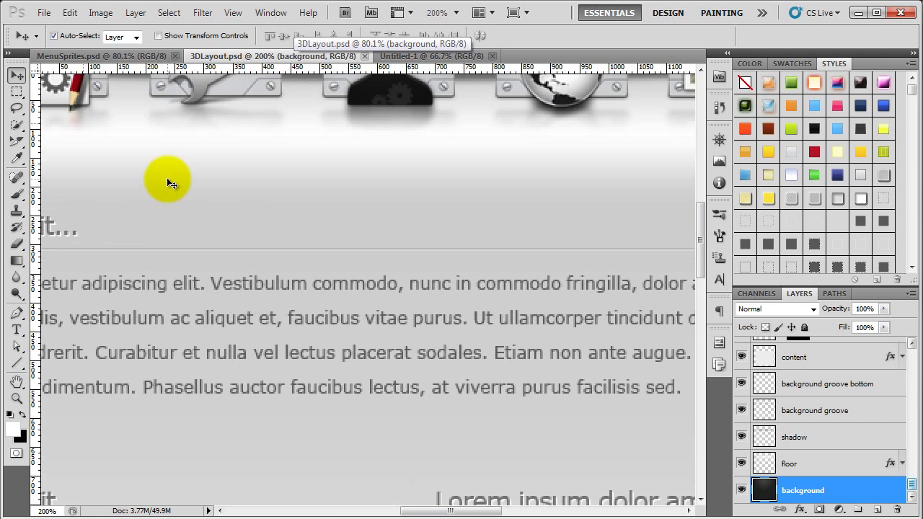
pyautogui.moveTo(149, 171); pyautogui.dragTo(522, 369)
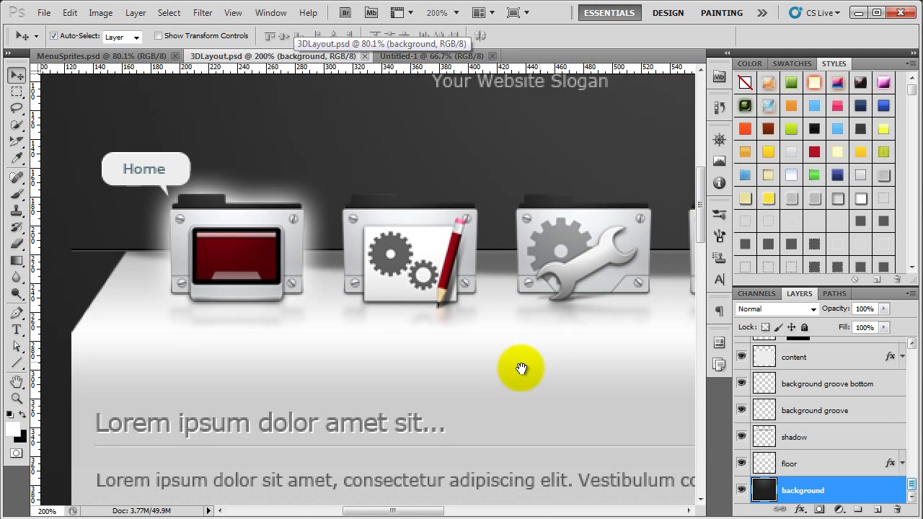
pyautogui.click(122, 157)
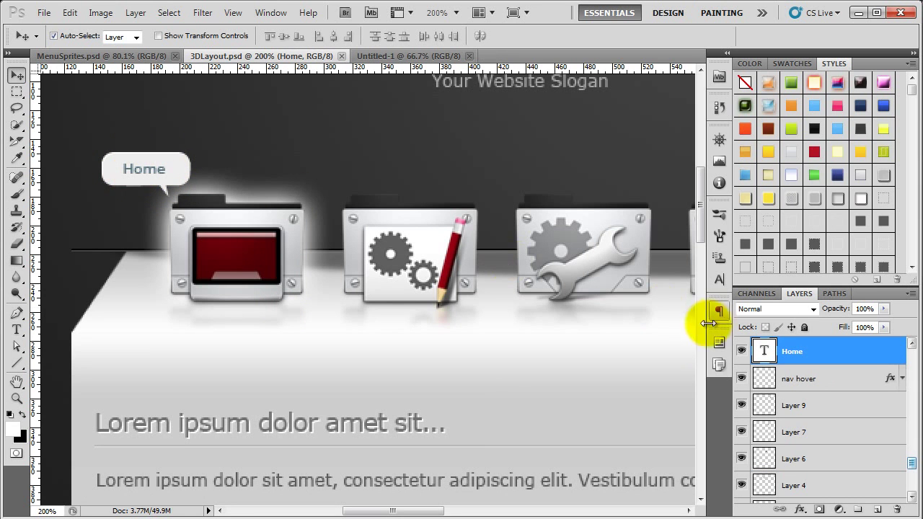
pyautogui.click(742, 351)
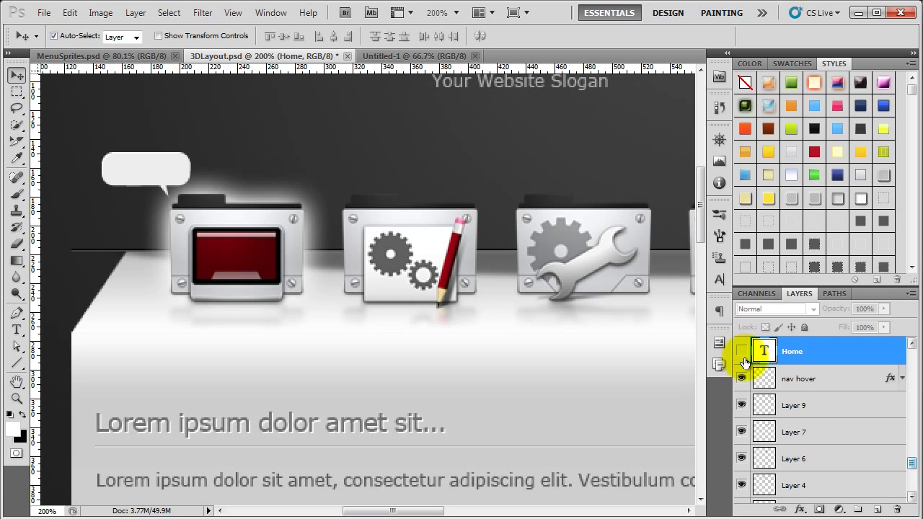
pyautogui.click(148, 181)
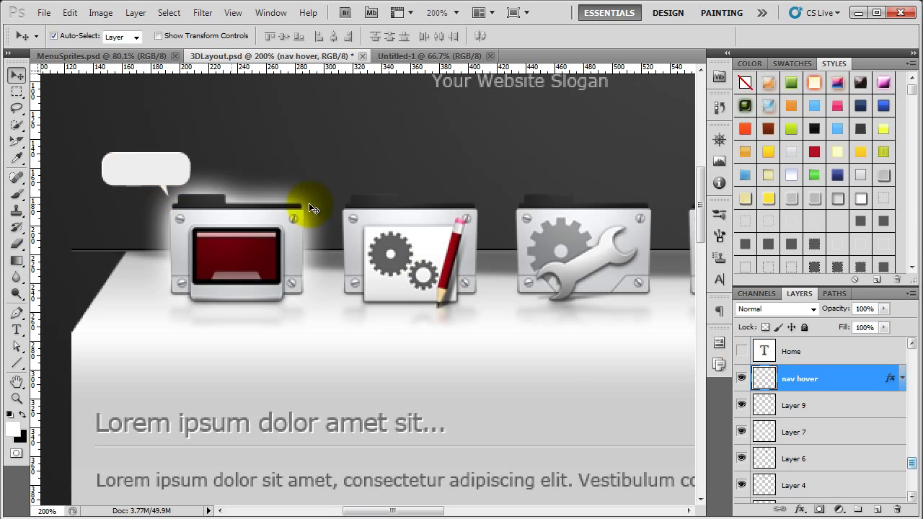
pyautogui.click(741, 379)
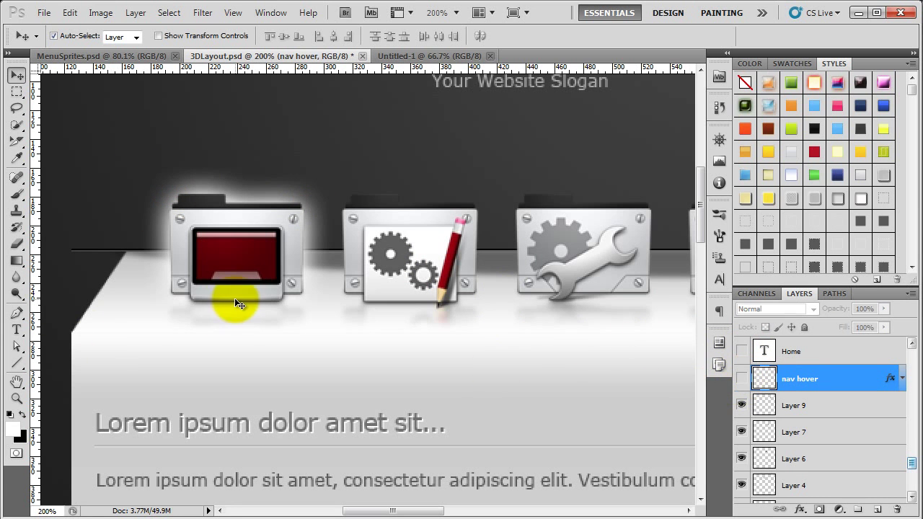
# Step: Turn off the layer effects on Layer 1, the red-screen folder icon
pyautogui.click(245, 245)
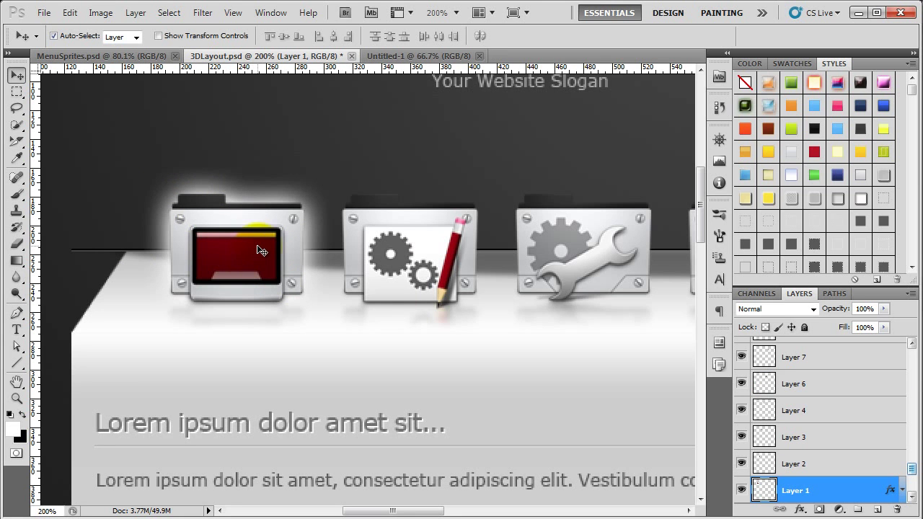
pyautogui.click(912, 497)
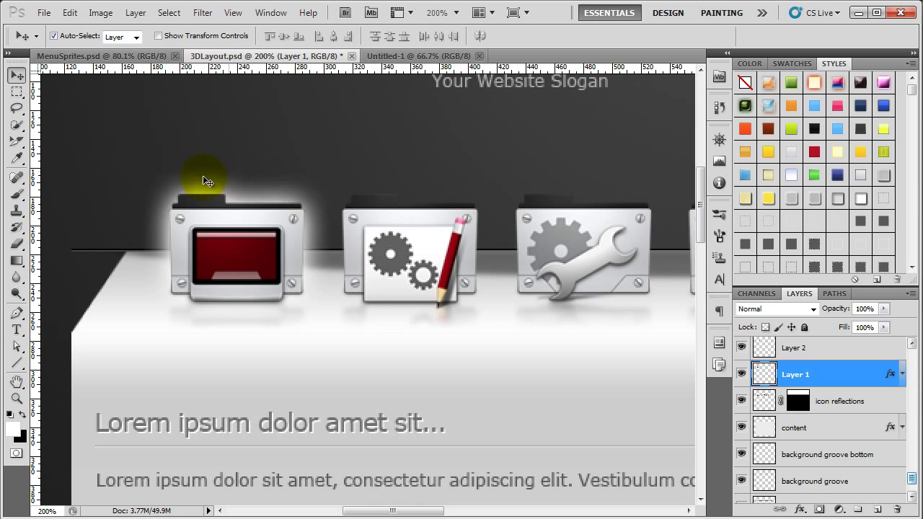
pyautogui.click(904, 376)
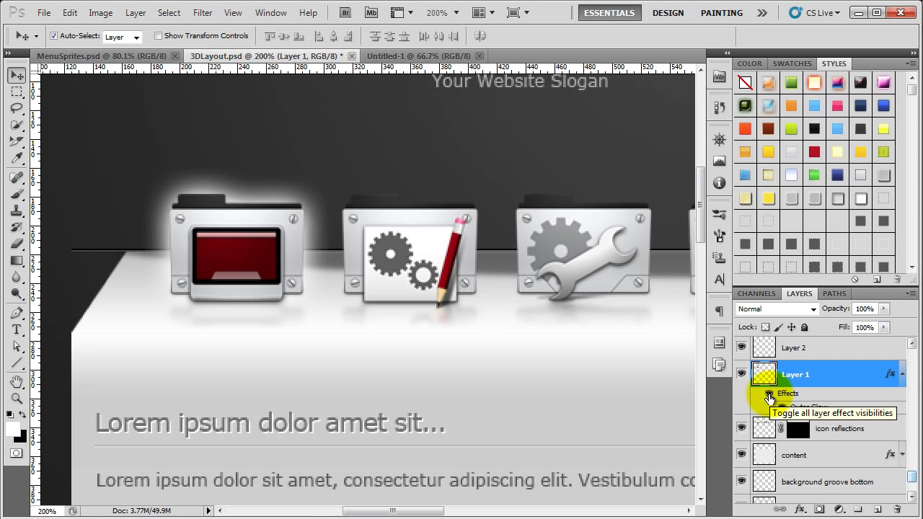
pyautogui.click(769, 396)
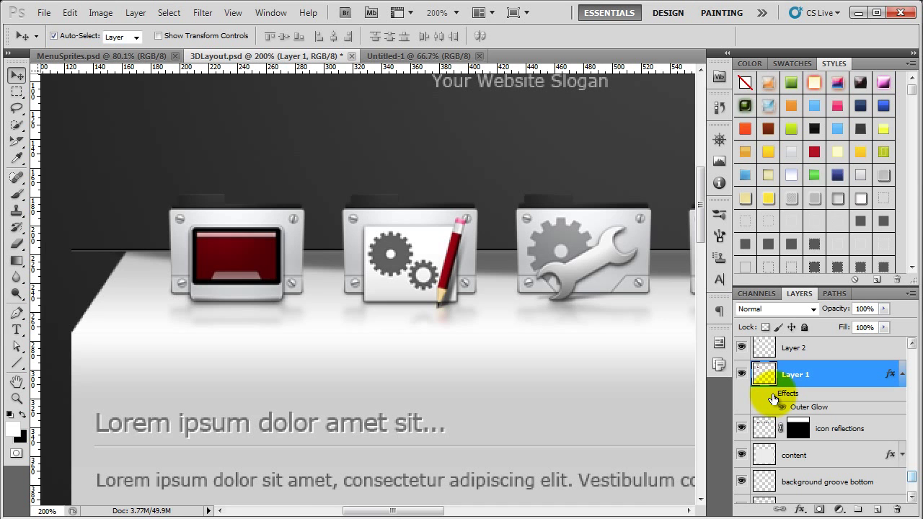
# Step: Copy the red-screen folder icon into the Untitled-1 document and place it in the upper-left area of the canvas
pyautogui.hotkey('ctrl', '-')
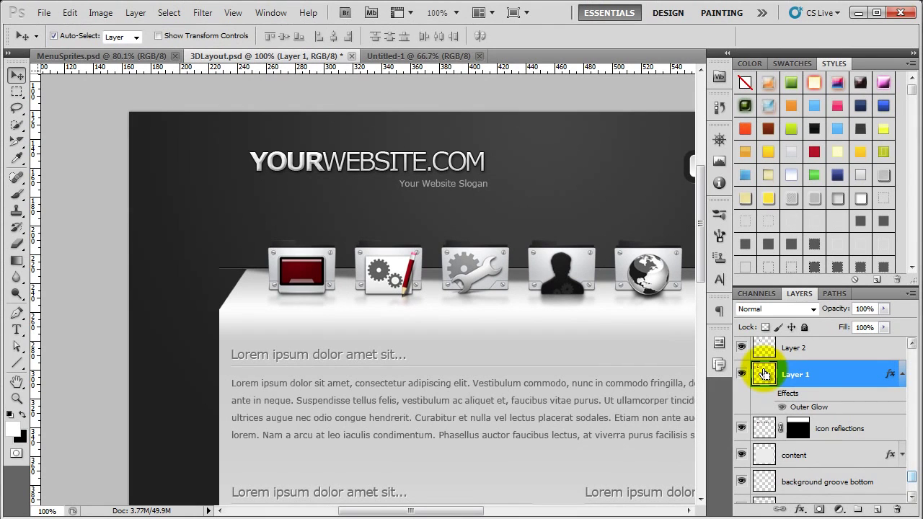
pyautogui.keyDown('ctrl'); pyautogui.click(764, 374); pyautogui.keyUp('ctrl')
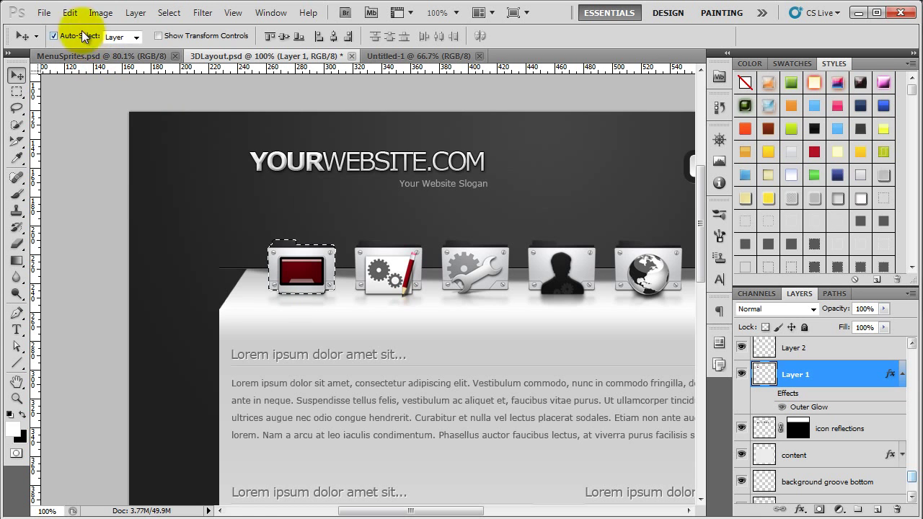
pyautogui.click(69, 12)
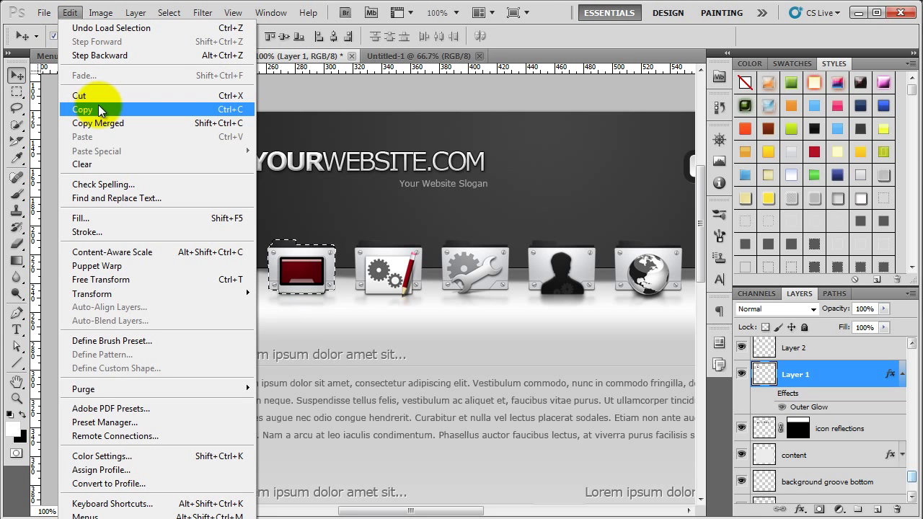
pyautogui.click(172, 110)
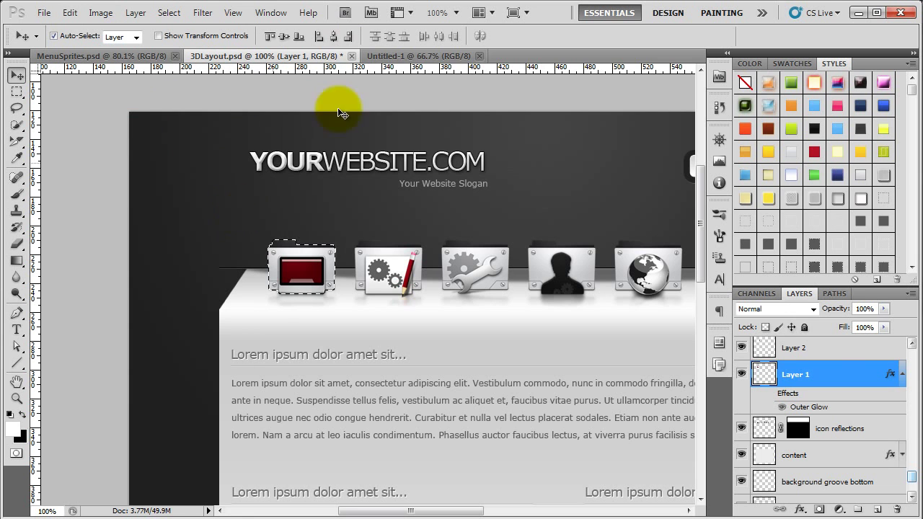
pyautogui.click(431, 58)
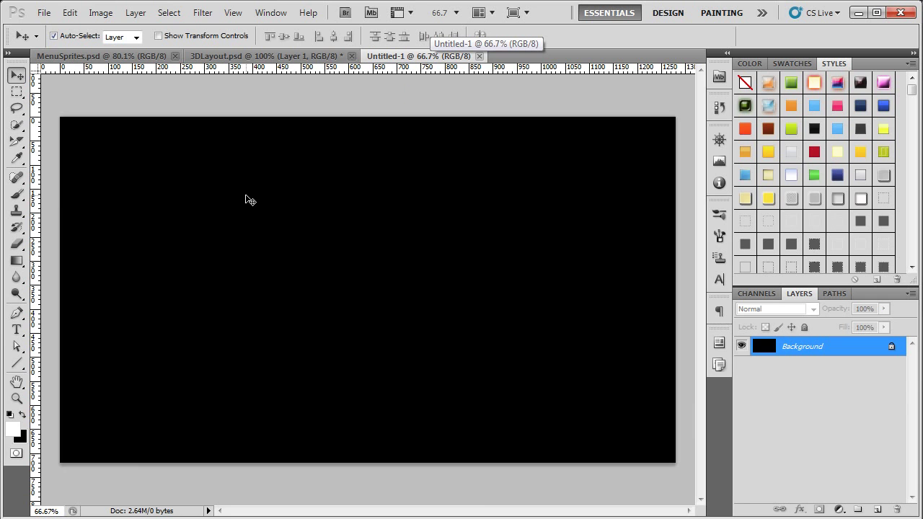
pyautogui.hotkey('ctrl', 'v')
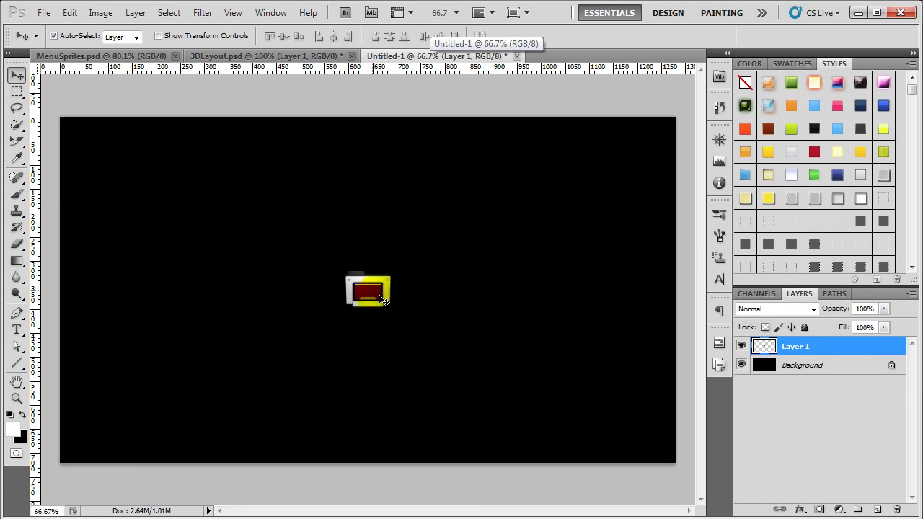
pyautogui.moveTo(370, 301); pyautogui.dragTo(168, 209)
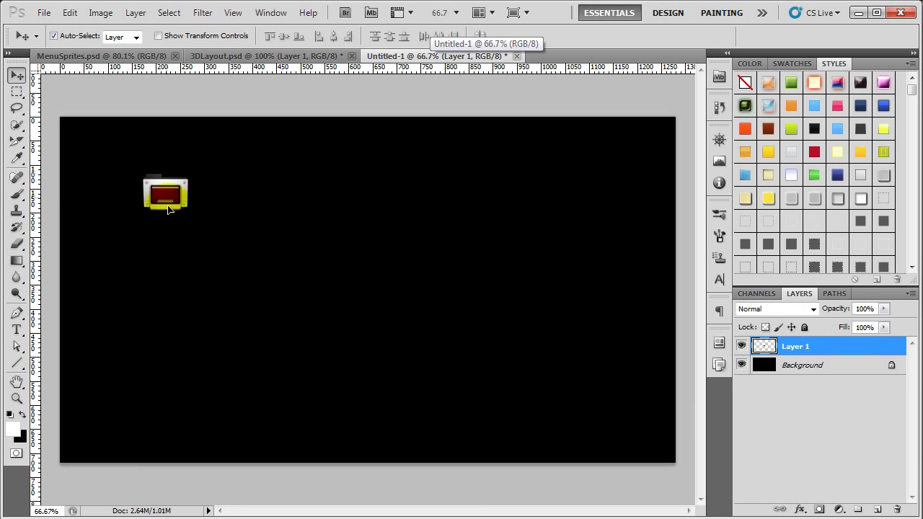
# Step: Copy the gears-and-pencil icon from 3DLayout.psd into Untitled-1 and place it level with and to the right of the red-screen icon
pyautogui.click(266, 58)
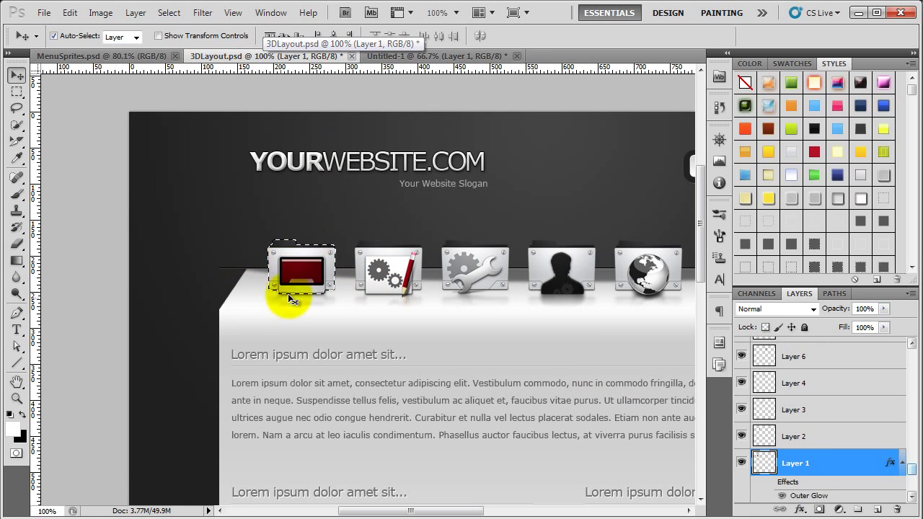
pyautogui.hotkey('ctrl', 'd')
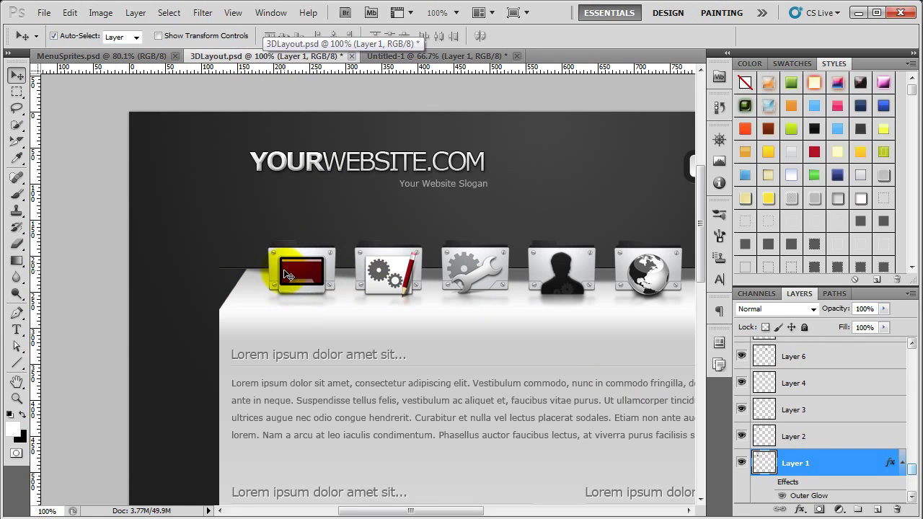
pyautogui.click(386, 279)
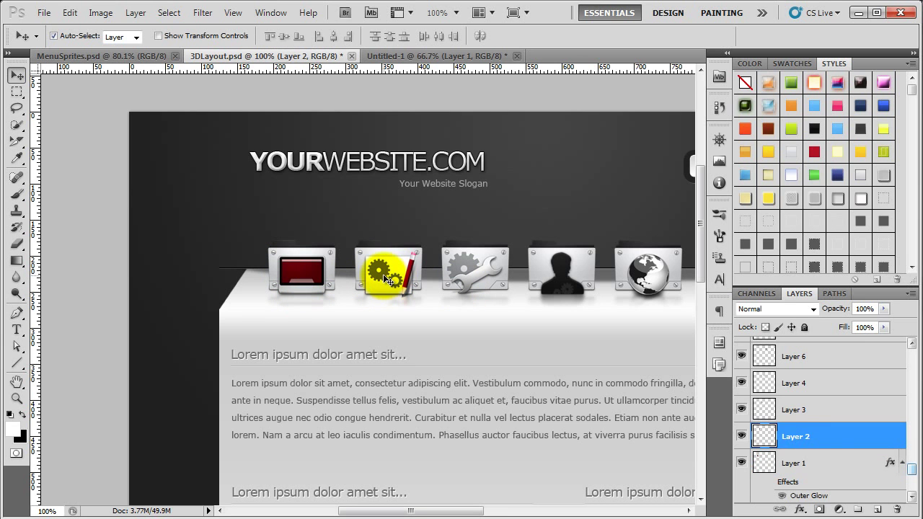
pyautogui.keyDown('ctrl'); pyautogui.click(762, 438); pyautogui.keyUp('ctrl')
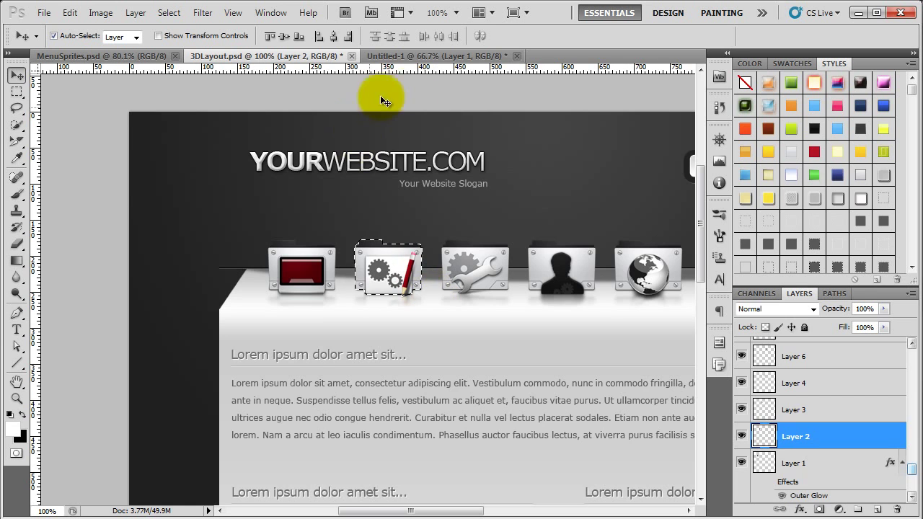
pyautogui.click(423, 56)
pyautogui.hotkey('ctrl', 'v')
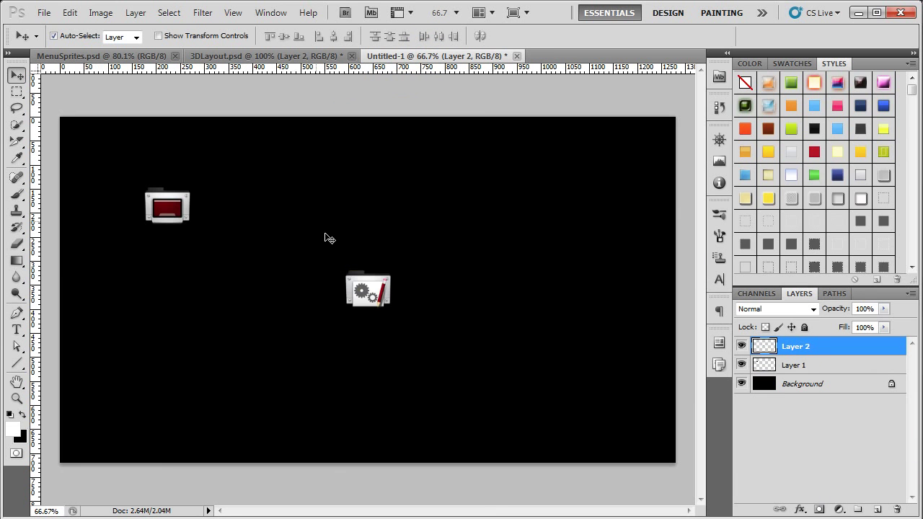
pyautogui.moveTo(367, 292); pyautogui.dragTo(226, 208)
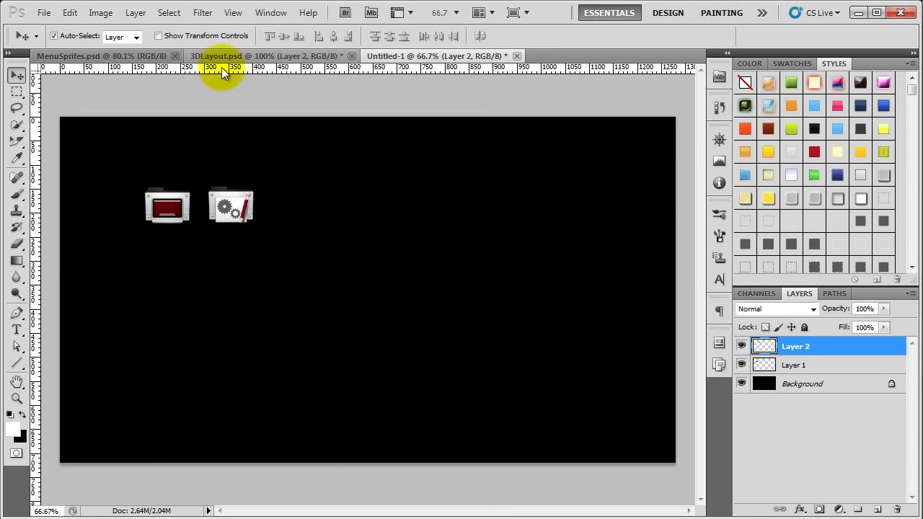
# Step: Copy the download-arrow icon on Layer 9 of 3DLayout.psd into Untitled-1 and place it at the right end of the icon row
pyautogui.click(243, 57)
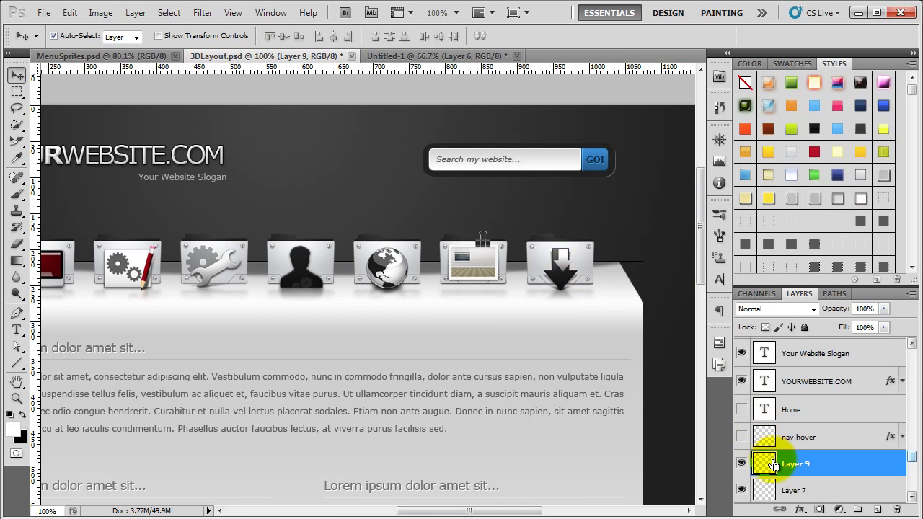
pyautogui.keyDown('ctrl'); pyautogui.click(772, 466); pyautogui.keyUp('ctrl')
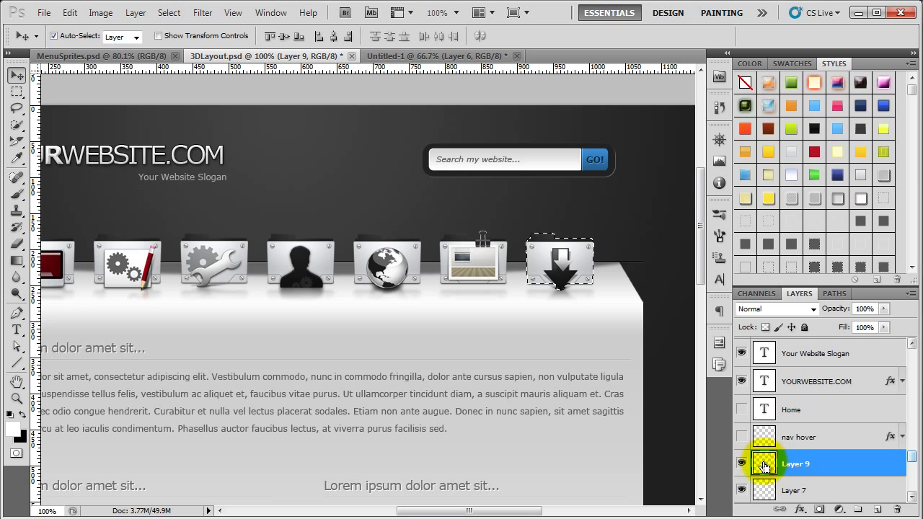
pyautogui.click(444, 56)
pyautogui.hotkey('ctrl', 'v')
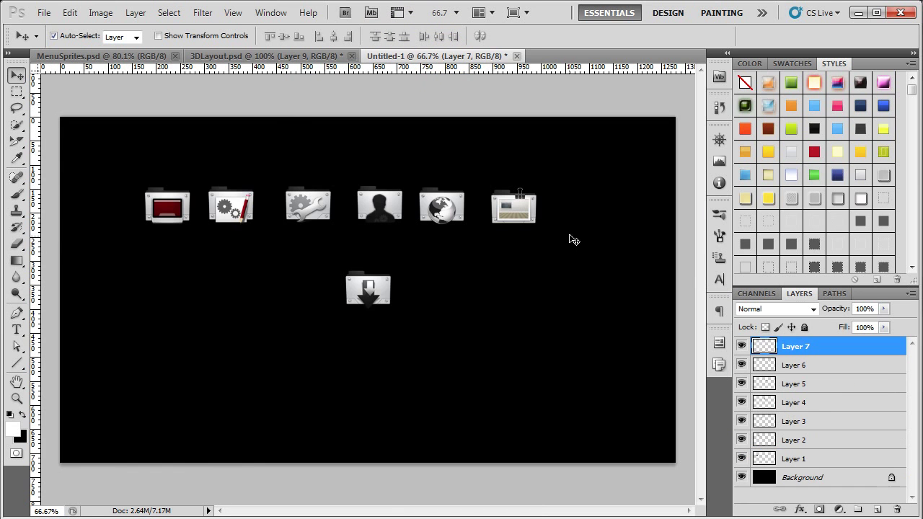
pyautogui.moveTo(373, 292); pyautogui.dragTo(577, 215)
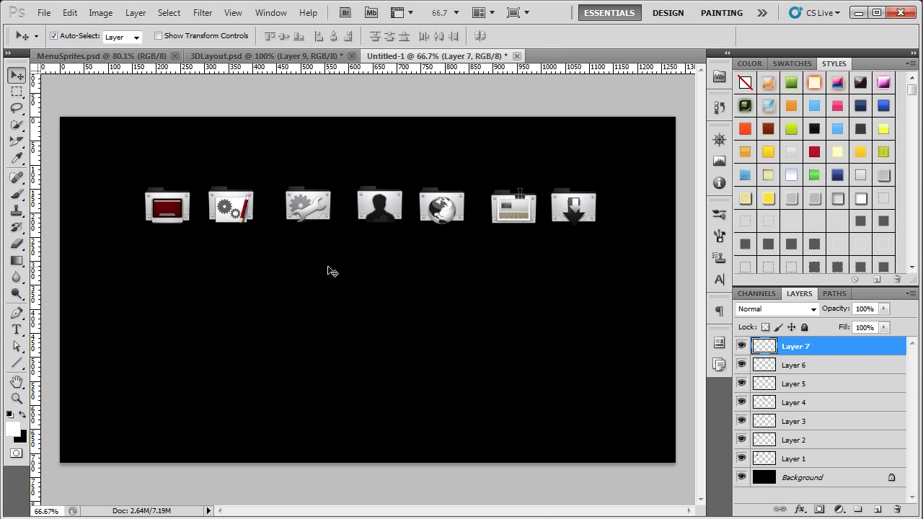
# Step: Add a horizontal guide across the Untitled-1 canvas just below the row of icons
pyautogui.hotkey('ctrl', '+')
pyautogui.hotkey('ctrl', '+')
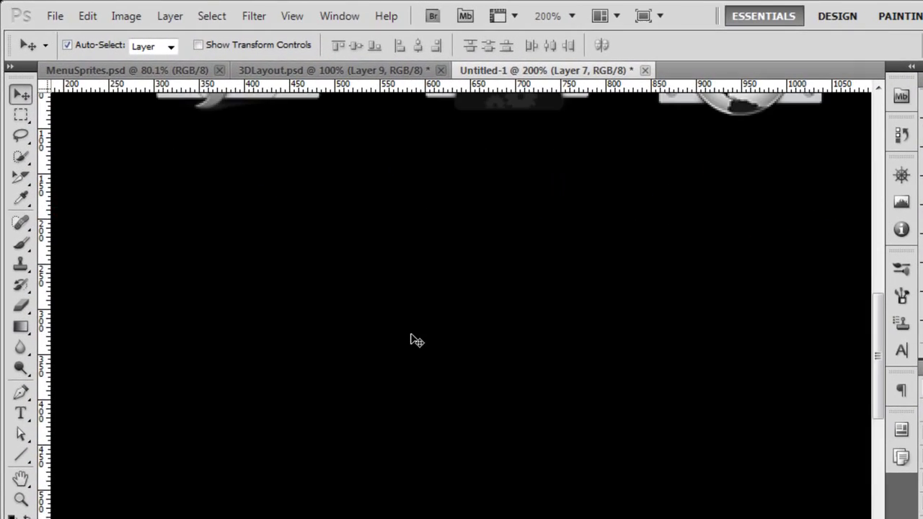
pyautogui.moveTo(420, 405); pyautogui.dragTo(661, 426)
pyautogui.moveTo(364, 388); pyautogui.dragTo(596, 445)
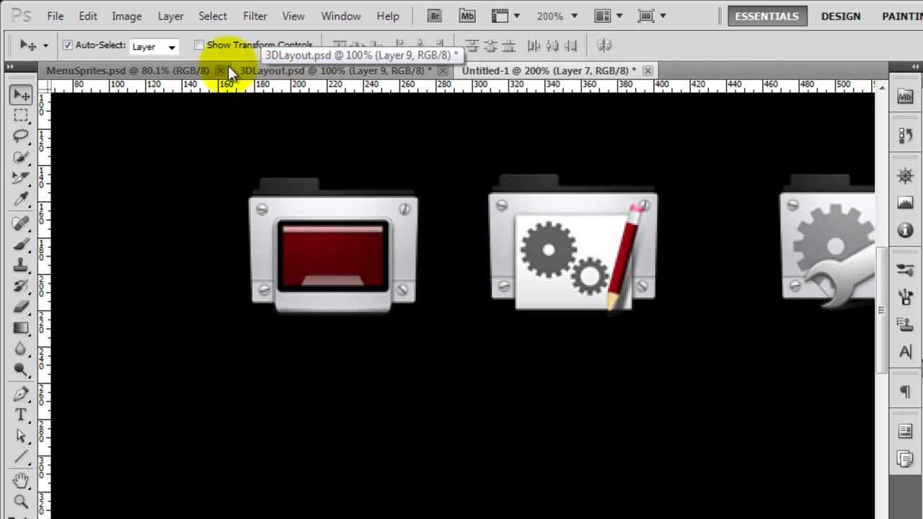
pyautogui.moveTo(343, 87); pyautogui.dragTo(333, 419)
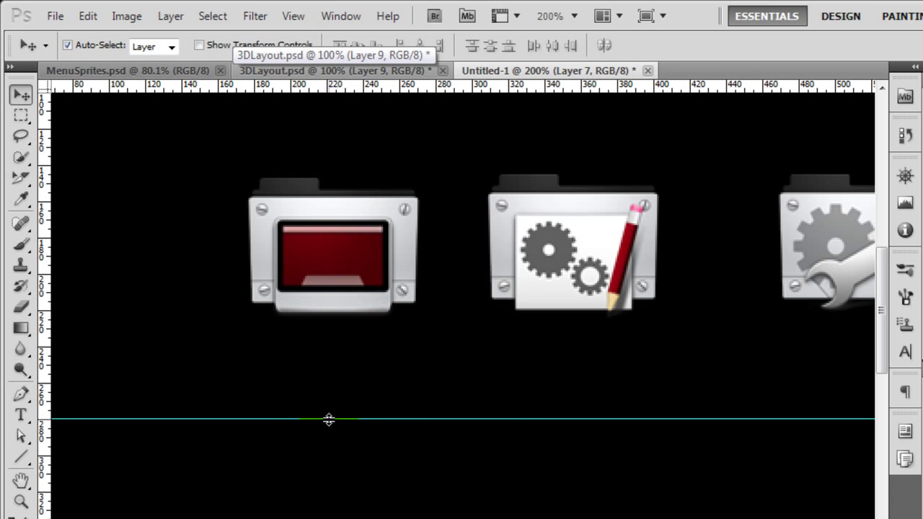
pyautogui.hotkey('ctrl', '-')
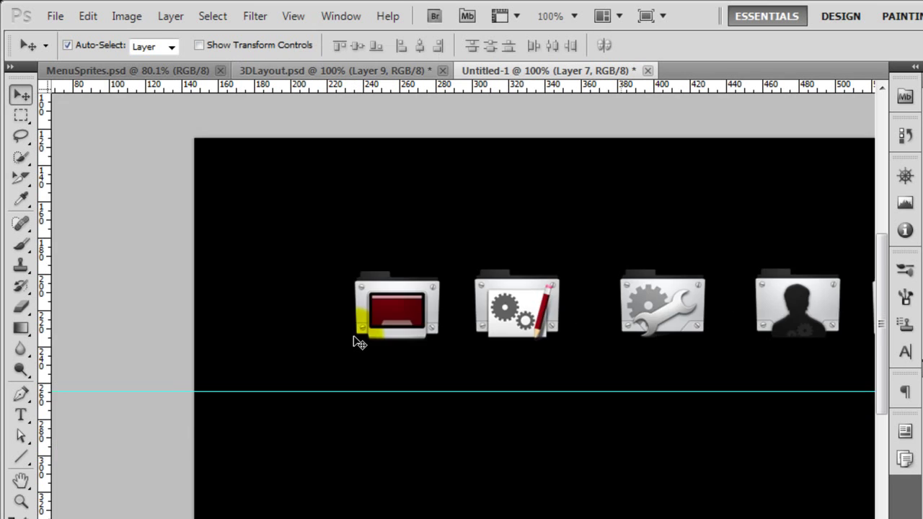
# Step: Move all seven icons down so they sit just above the guide, spaced out in one row
pyautogui.moveTo(491, 402); pyautogui.dragTo(348, 469)
pyautogui.moveTo(323, 320); pyautogui.dragTo(247, 377)
pyautogui.click(417, 338)
pyautogui.moveTo(426, 330); pyautogui.dragTo(387, 380)
pyautogui.moveTo(589, 331); pyautogui.dragTo(515, 380)
pyautogui.moveTo(697, 340); pyautogui.dragTo(660, 378)
pyautogui.moveTo(836, 325); pyautogui.dragTo(777, 379)
pyautogui.moveTo(810, 483); pyautogui.dragTo(587, 488)
pyautogui.moveTo(758, 332); pyautogui.dragTo(674, 378)
pyautogui.moveTo(861, 330); pyautogui.dragTo(786, 386)
pyautogui.moveTo(428, 498); pyautogui.dragTo(477, 506)
# Step: Add a second horizontal guide at the red-screen folder's bottom edge and raise the first guide to the bottom of its protruding screen
pyautogui.hotkey('ctrl', '+')
pyautogui.hotkey('ctrl', '+')
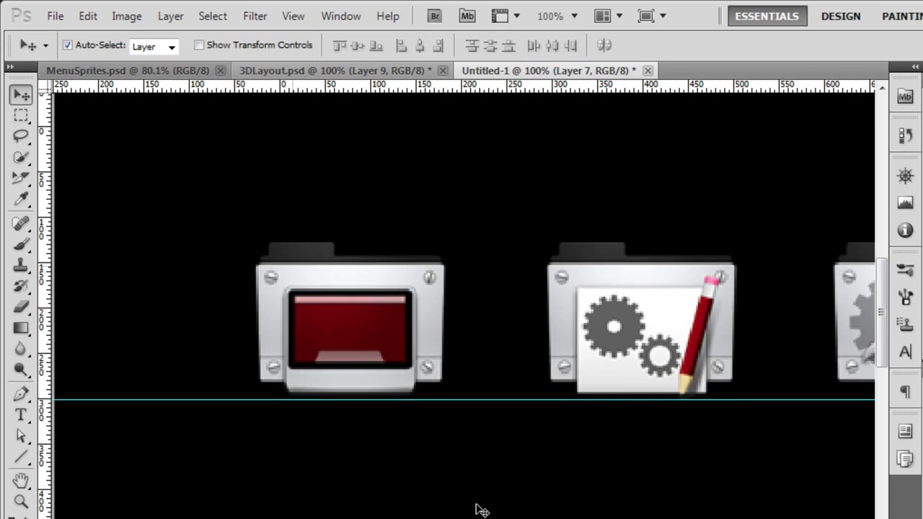
pyautogui.hotkey('ctrl', '+')
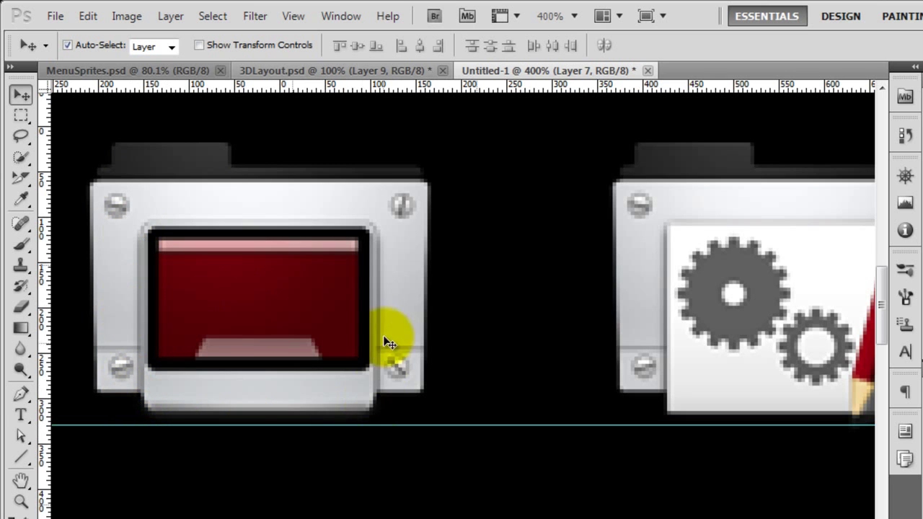
pyautogui.moveTo(706, 336); pyautogui.dragTo(862, 326)
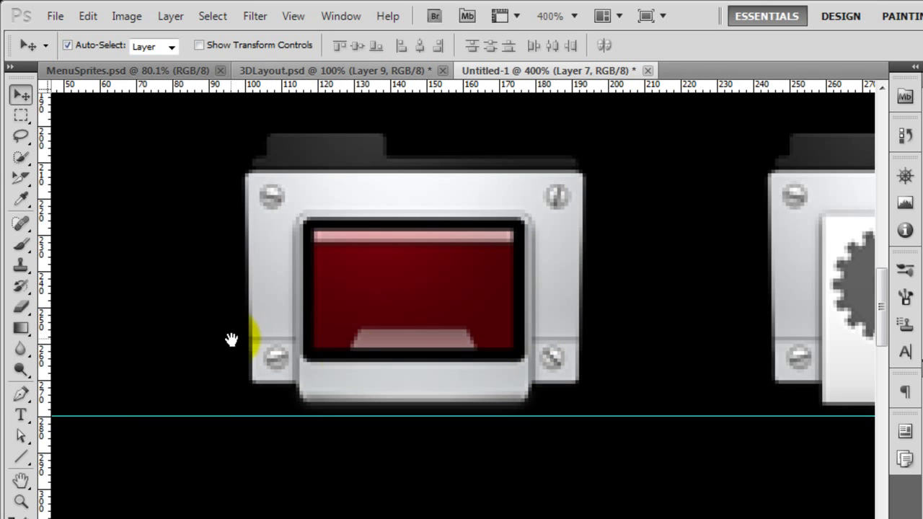
pyautogui.moveTo(434, 86); pyautogui.dragTo(466, 383)
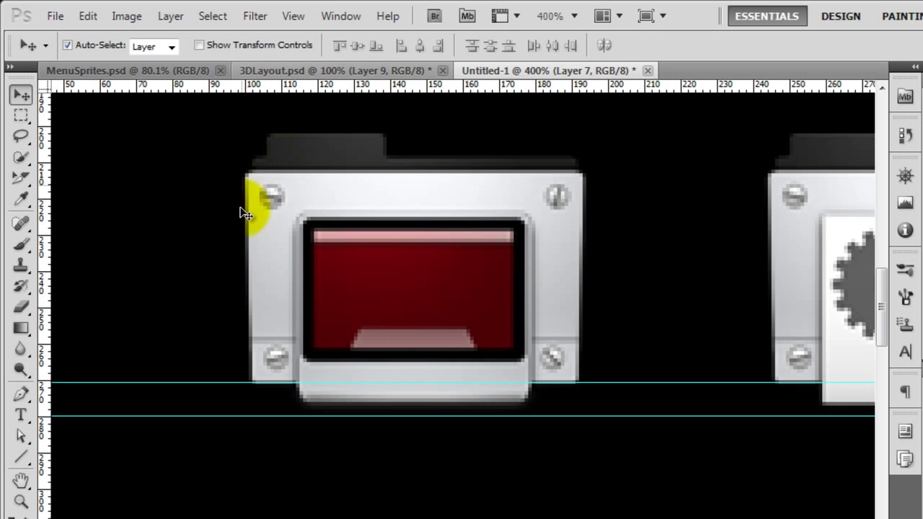
pyautogui.moveTo(289, 418); pyautogui.dragTo(292, 402)
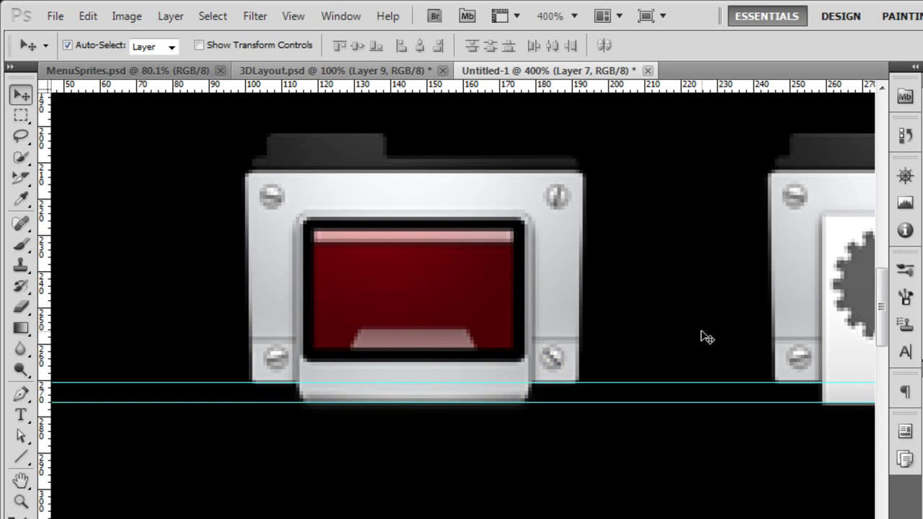
# Step: Try one-pixel vertical nudges of the gears-and-pencil and wrench icons against the two guides
pyautogui.moveTo(713, 313); pyautogui.dragTo(470, 312)
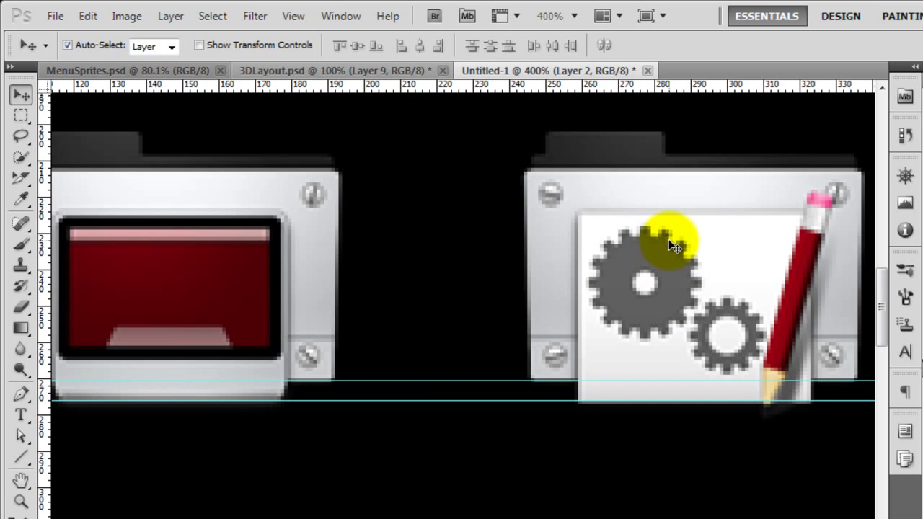
pyautogui.press('Up')
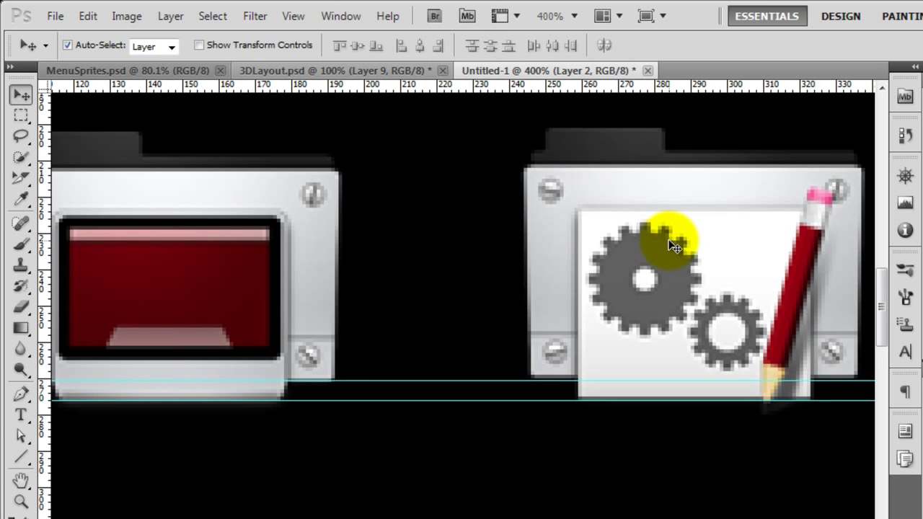
pyautogui.press('Down')
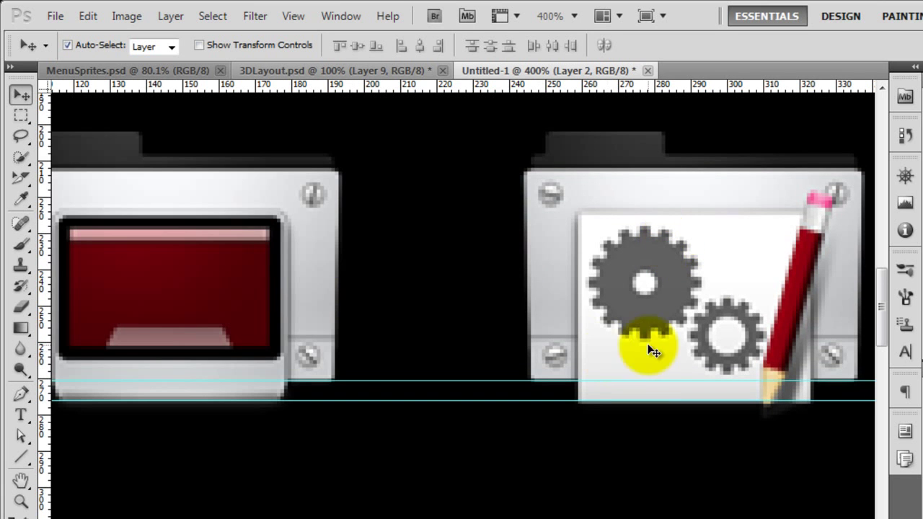
pyautogui.moveTo(849, 272); pyautogui.dragTo(281, 284)
pyautogui.click(582, 278)
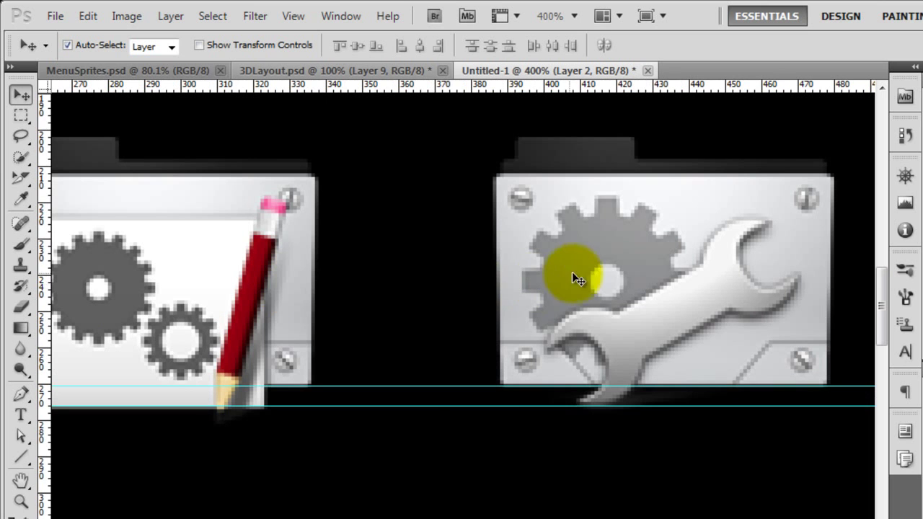
pyautogui.press('Down')
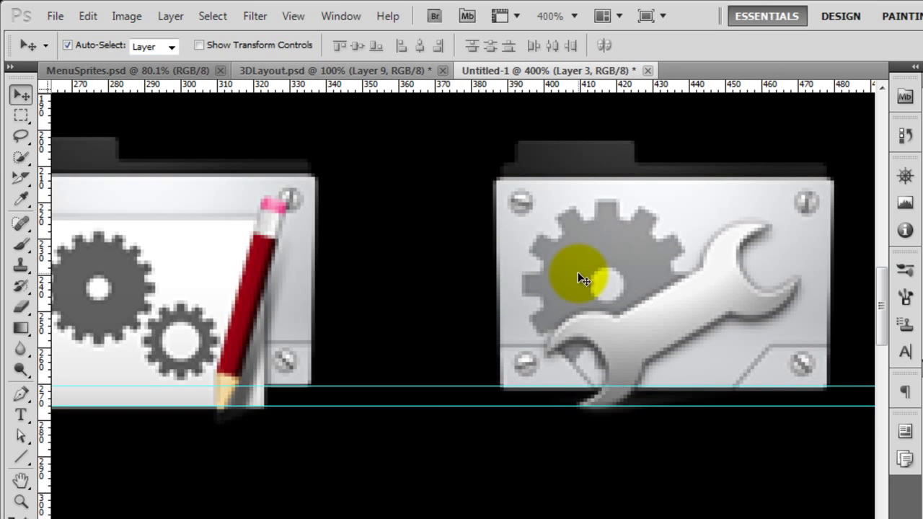
pyautogui.press('Up')
# Step: Nudge the silhouette icon down and the globe icon up to align their folder bases with the upper guide
pyautogui.moveTo(840, 270); pyautogui.dragTo(281, 310)
pyautogui.press('Down')
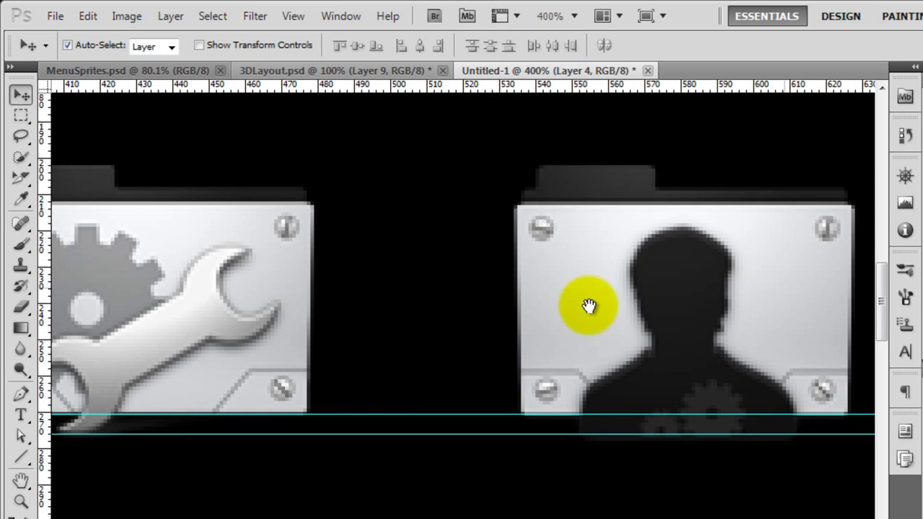
pyautogui.moveTo(777, 288); pyautogui.dragTo(202, 324)
pyautogui.moveTo(465, 325); pyautogui.dragTo(474, 279)
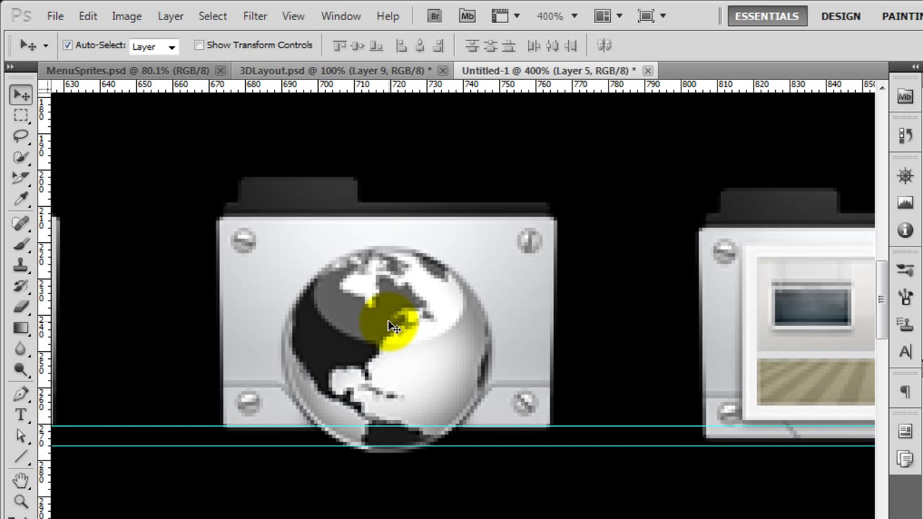
pyautogui.press('Up')
pyautogui.press('Up')
pyautogui.press('Down')
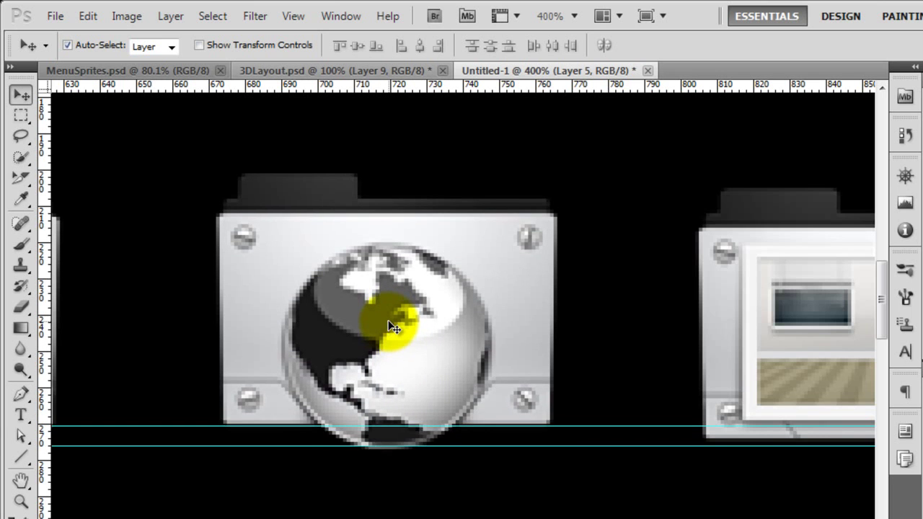
pyautogui.press('Up')
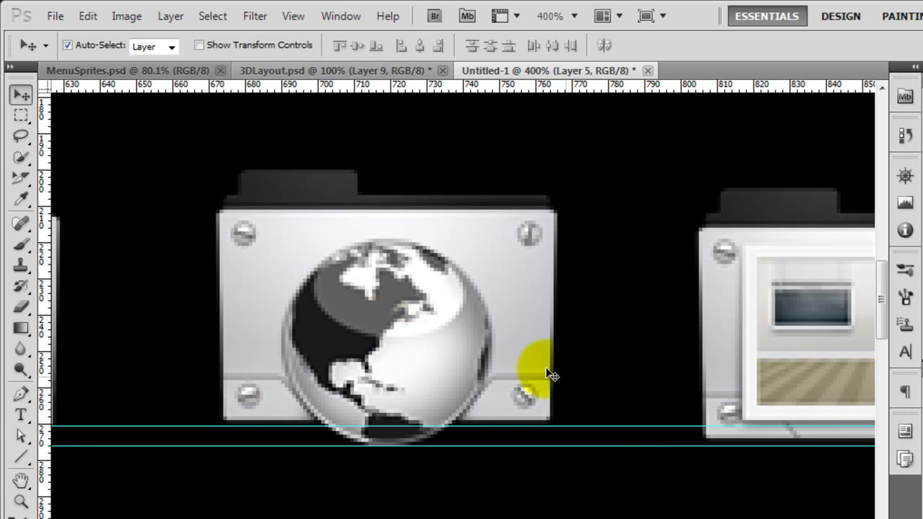
# Step: Nudge the paper-clip picture icon up until its folder base rests on the upper guide
pyautogui.moveTo(603, 385); pyautogui.dragTo(497, 375)
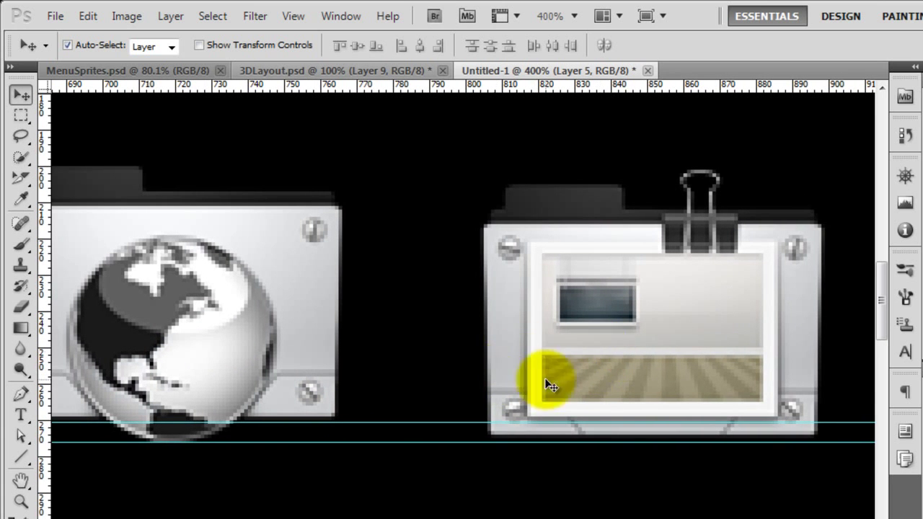
pyautogui.click(587, 394)
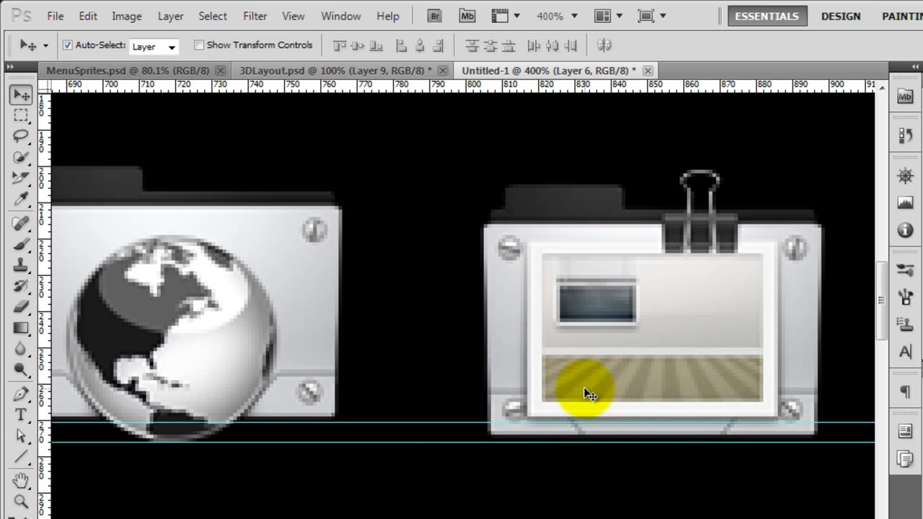
pyautogui.press('Up')
pyautogui.press('Up')
pyautogui.press('Up')
pyautogui.press('Up')
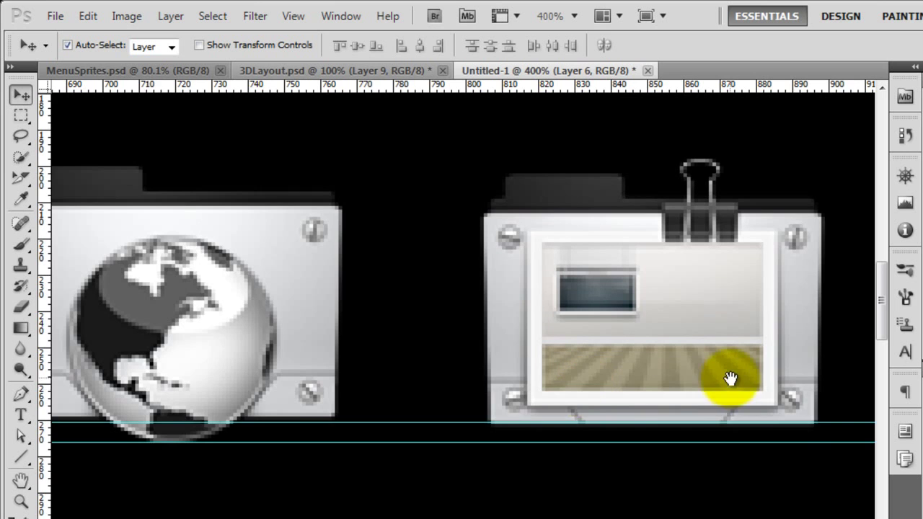
# Step: Nudge the download-arrow icon up until its folder base rests on the upper guide
pyautogui.moveTo(731, 377); pyautogui.dragTo(354, 375)
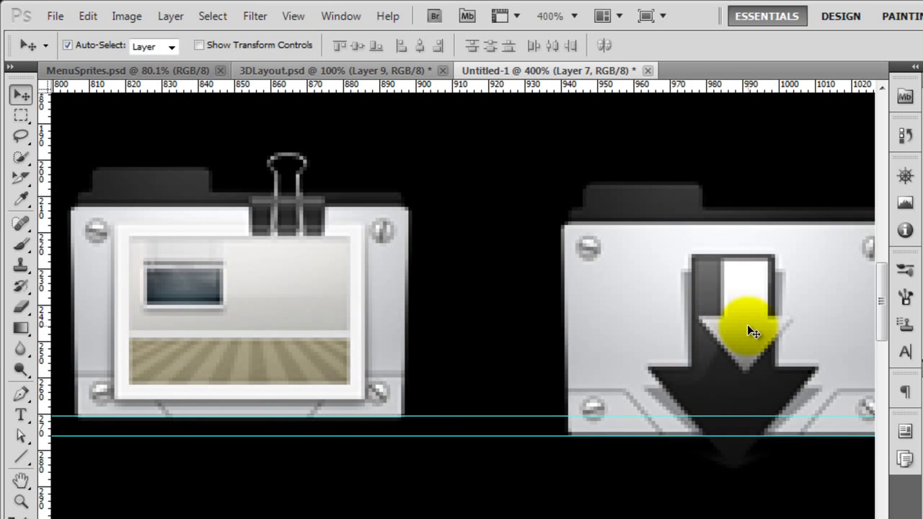
pyautogui.press('Up')
pyautogui.press('Up')
pyautogui.press('Up')
pyautogui.press('Up')
pyautogui.press('Up')
pyautogui.press('Up')
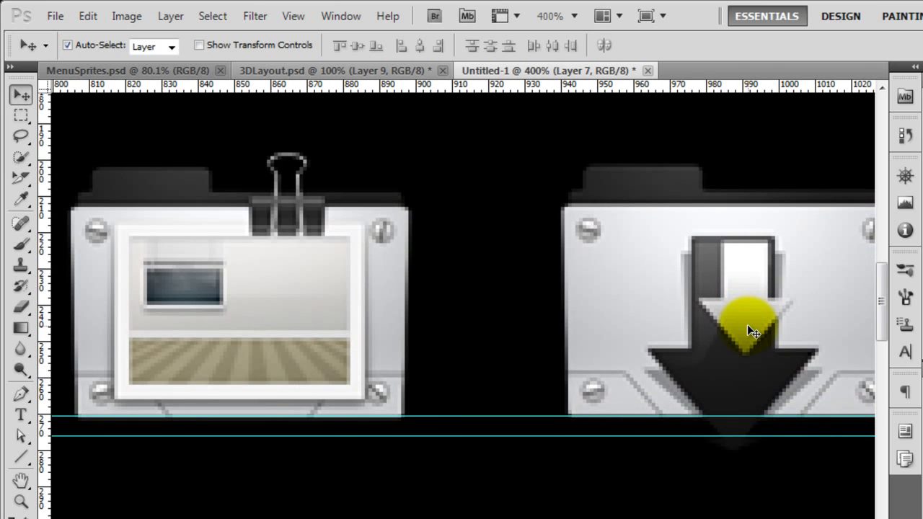
pyautogui.moveTo(747, 324); pyautogui.dragTo(484, 320)
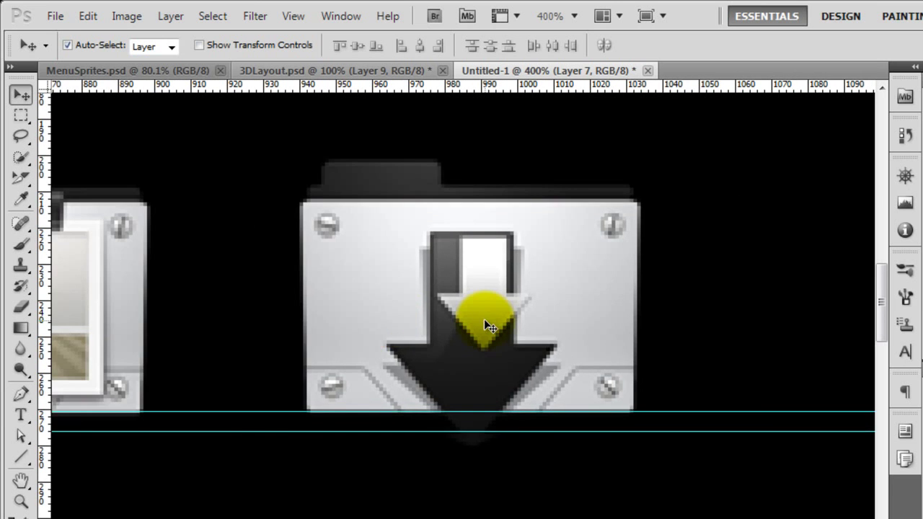
# Step: Select Layer 1 through Layer 7 together and duplicate them
pyautogui.hotkey('ctrl', '-')
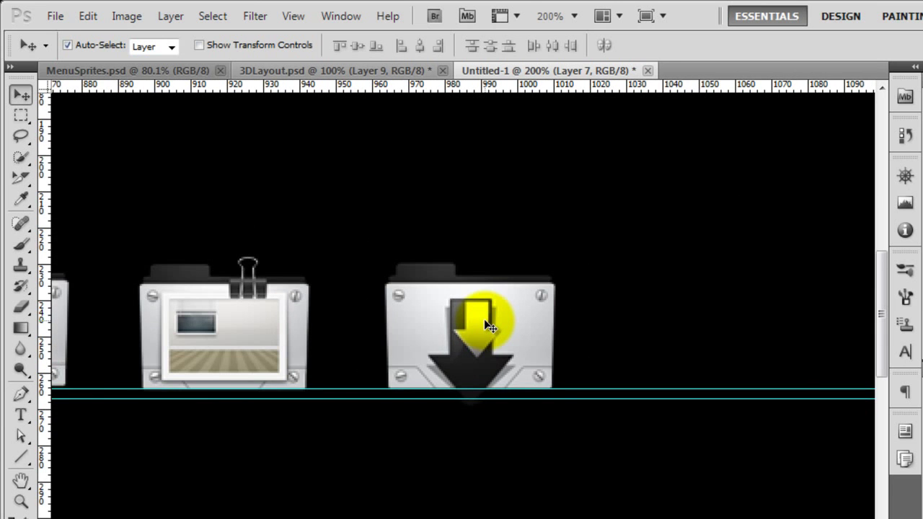
pyautogui.hotkey('ctrl', '-')
pyautogui.hotkey('ctrl', '-')
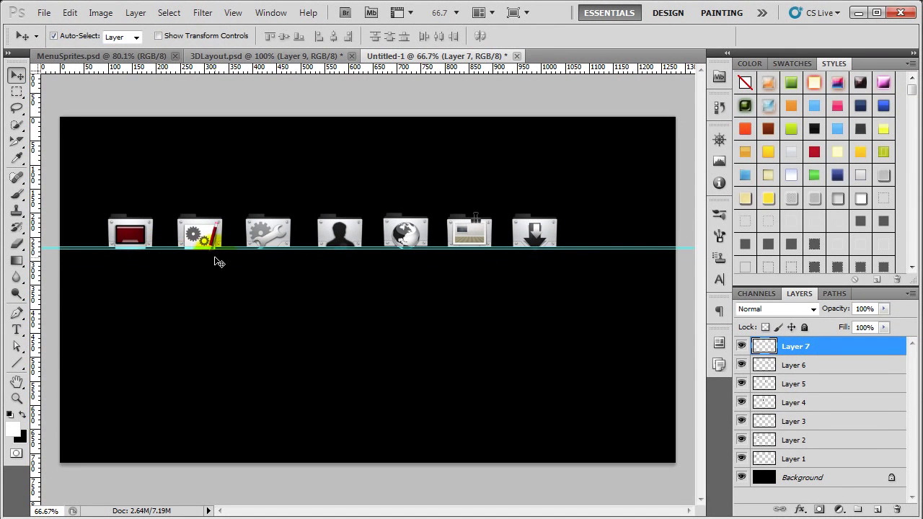
pyautogui.keyDown('shift'); pyautogui.click(841, 456); pyautogui.keyUp('shift')
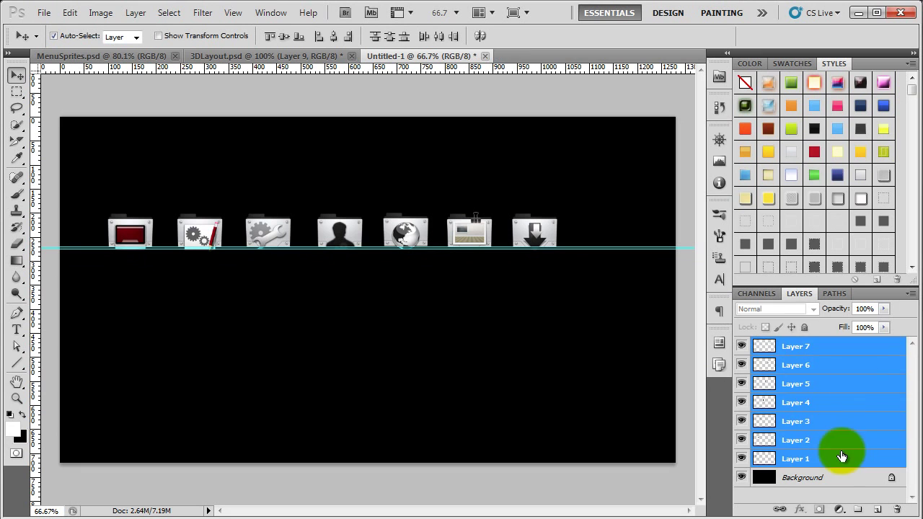
pyautogui.click(829, 346)
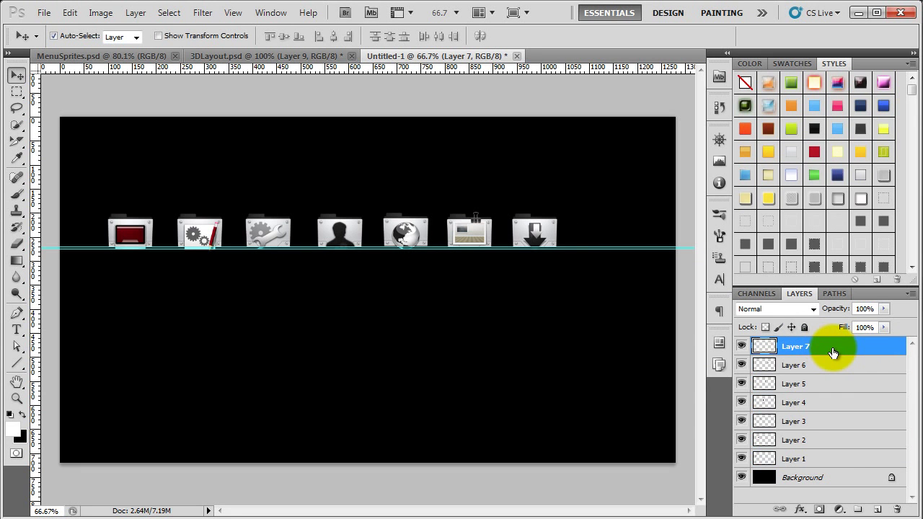
pyautogui.keyDown('shift'); pyautogui.click(848, 460); pyautogui.keyUp('shift')
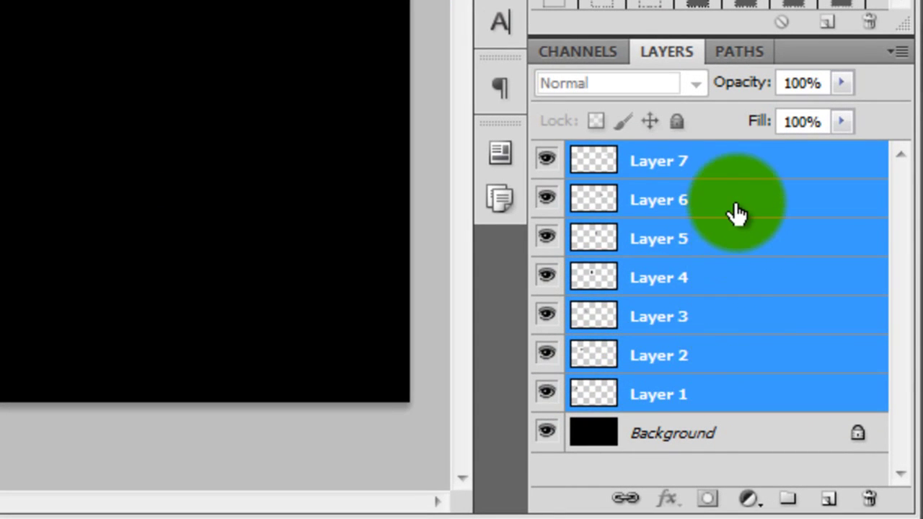
pyautogui.moveTo(737, 213); pyautogui.dragTo(827, 501)
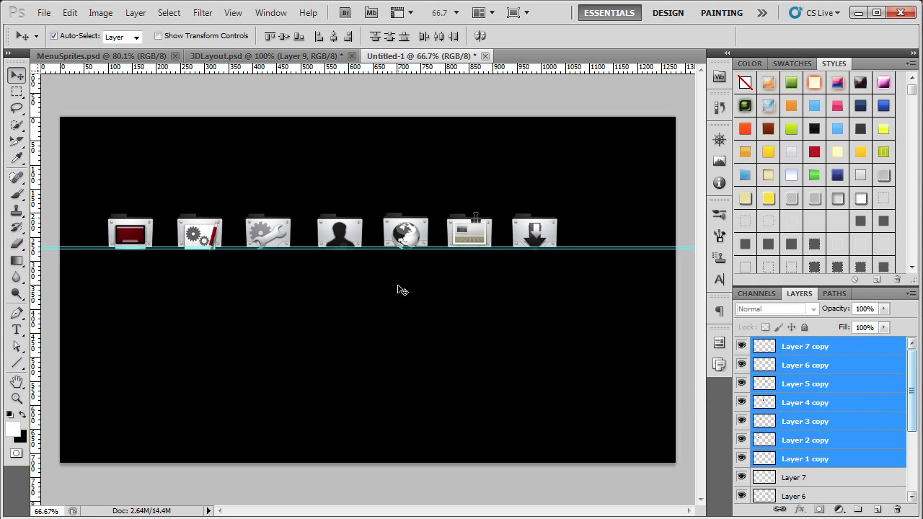
# Step: Move the seven duplicated icon layers straight up about 120 pixels to form a second row above the originals
pyautogui.hotkey('shift', 'Up')
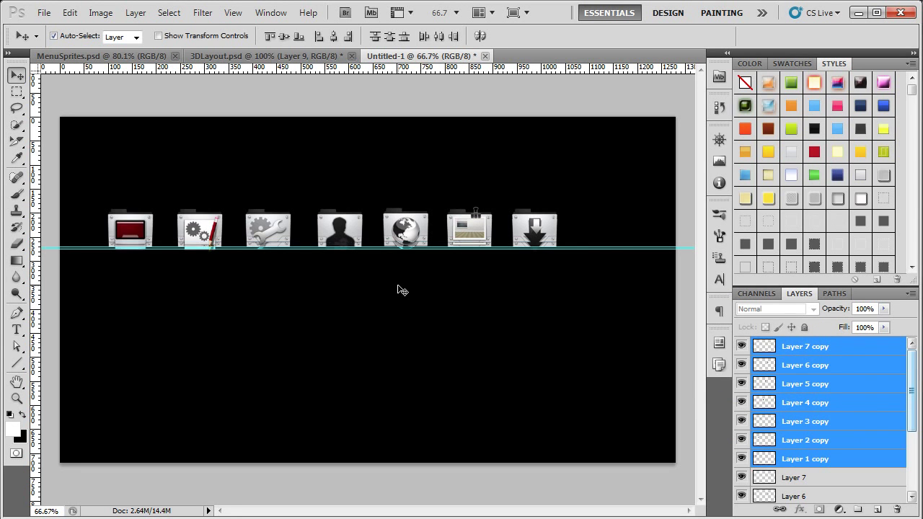
pyautogui.hotkey('shift', 'Up')
pyautogui.hotkey('shift', 'Up')
pyautogui.hotkey('shift', 'Up')
pyautogui.hotkey('shift', 'Up')
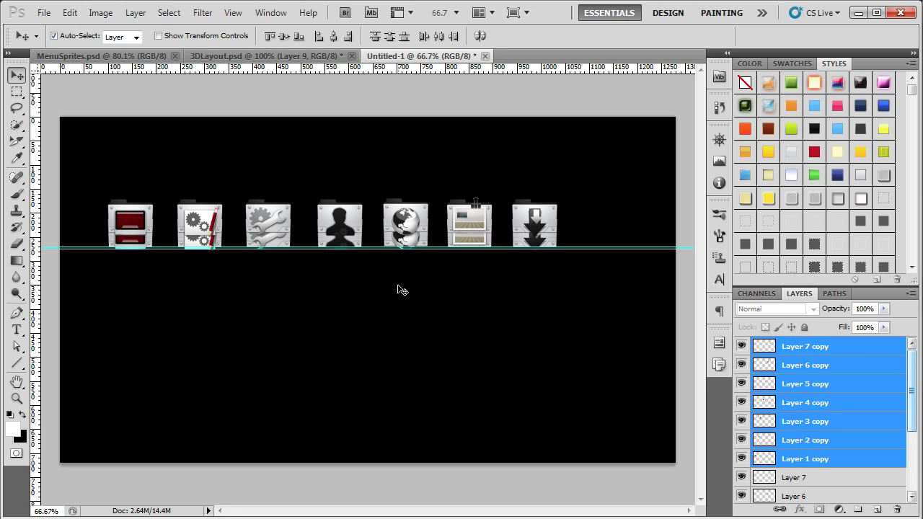
pyautogui.hotkey('shift', 'Up')
pyautogui.hotkey('shift', 'Up')
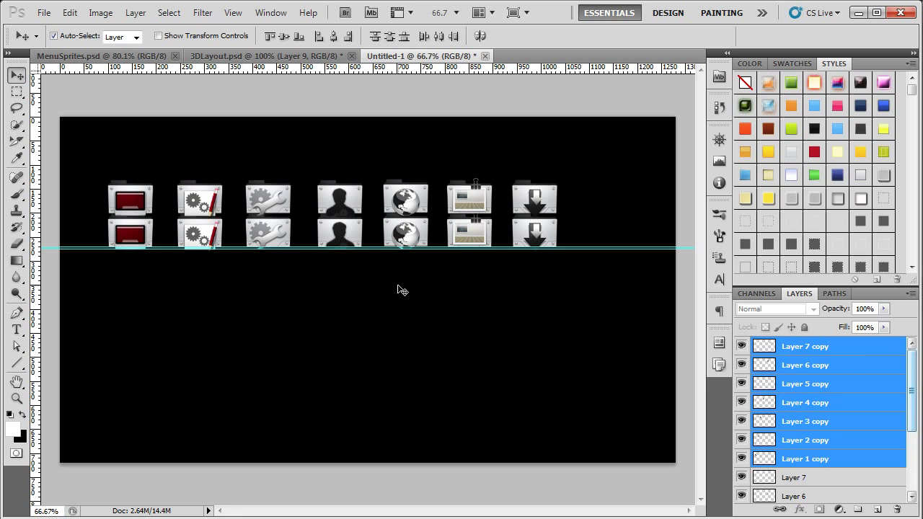
pyautogui.hotkey('shift', 'Up')
pyautogui.hotkey('shift', 'Up')
pyautogui.hotkey('shift', 'Up')
pyautogui.hotkey('shift', 'Up')
pyautogui.hotkey('shift', 'Up')
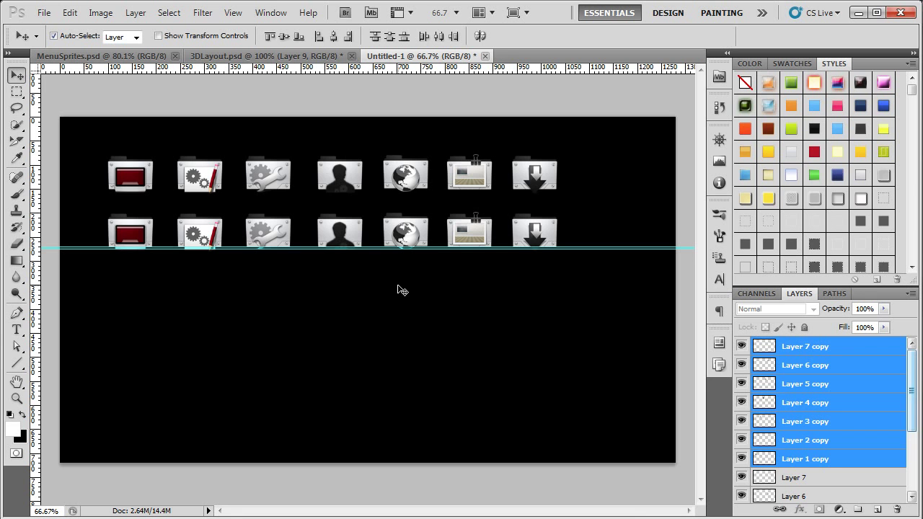
pyautogui.scroll(1, 318, 189)
pyautogui.moveTo(218, 200); pyautogui.dragTo(419, 360)
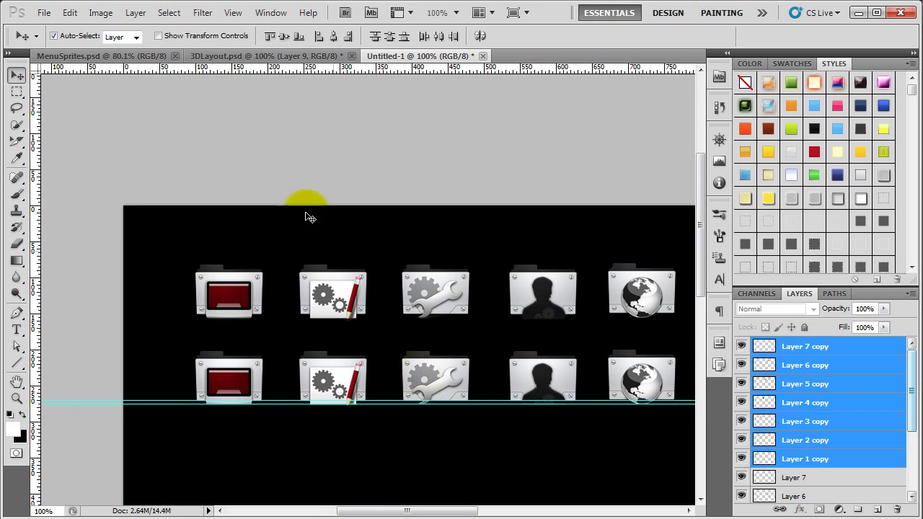
# Step: Switch to 3DLayout.psd, clear the selection, and turn on the layer effects of the red monitor icon's Layer 1
pyautogui.click(249, 56)
pyautogui.moveTo(165, 347); pyautogui.dragTo(270, 330)
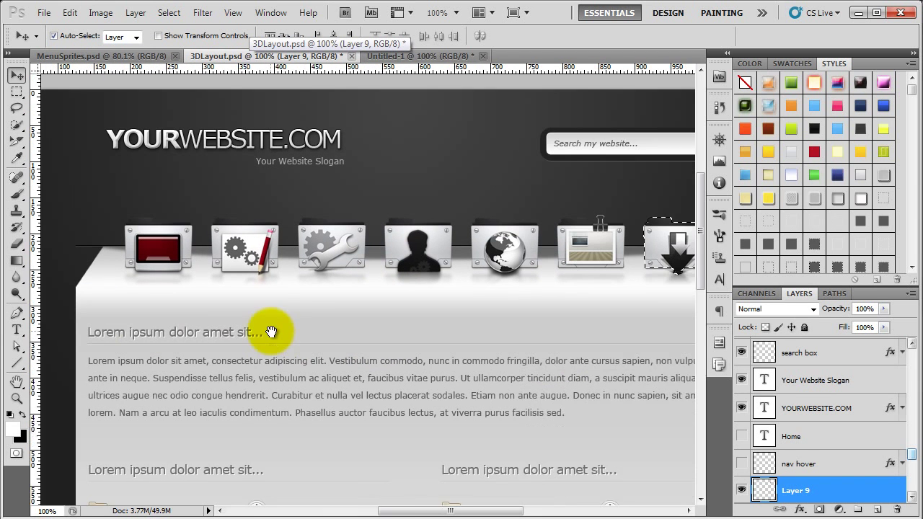
pyautogui.hotkey('ctrl', 'd')
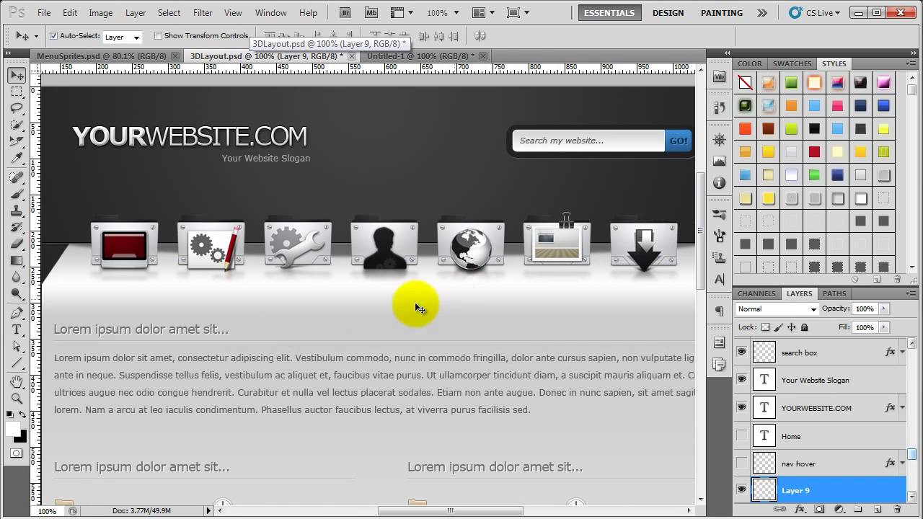
pyautogui.click(126, 251)
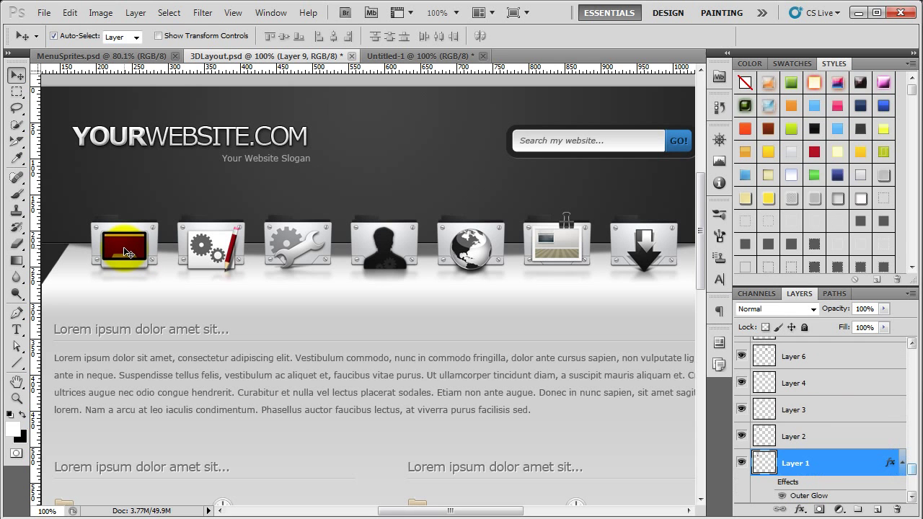
pyautogui.click(769, 481)
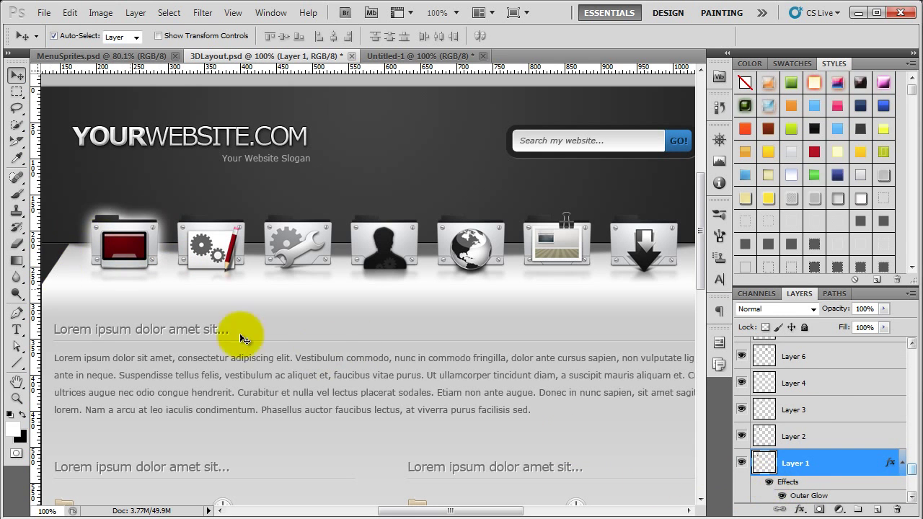
# Step: Set the Outer Glow size of Layer 1 to 15 px
pyautogui.doubleClick(828, 498)
pyautogui.doubleClick(754, 332)
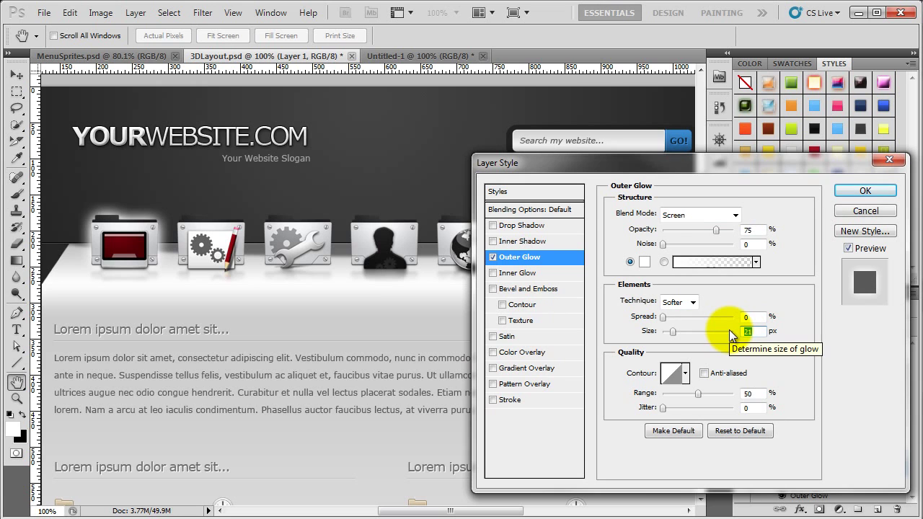
pyautogui.write('15')
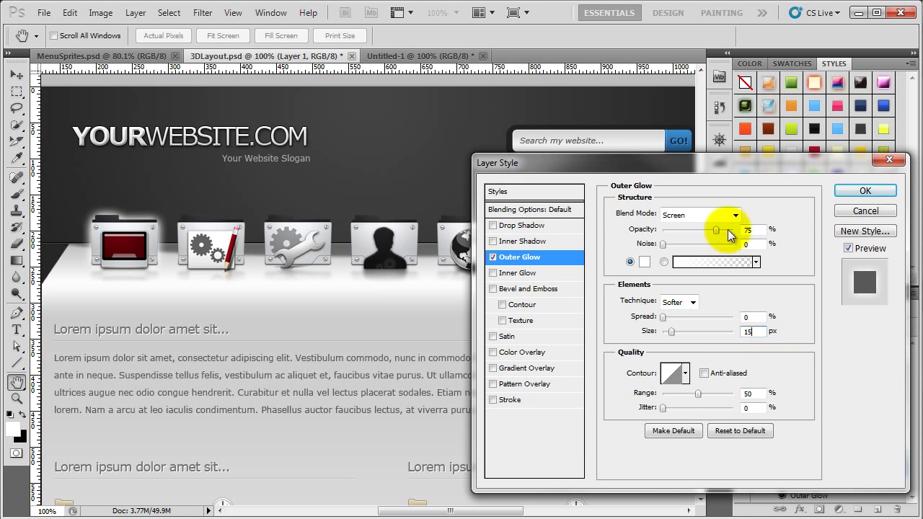
pyautogui.click(865, 191)
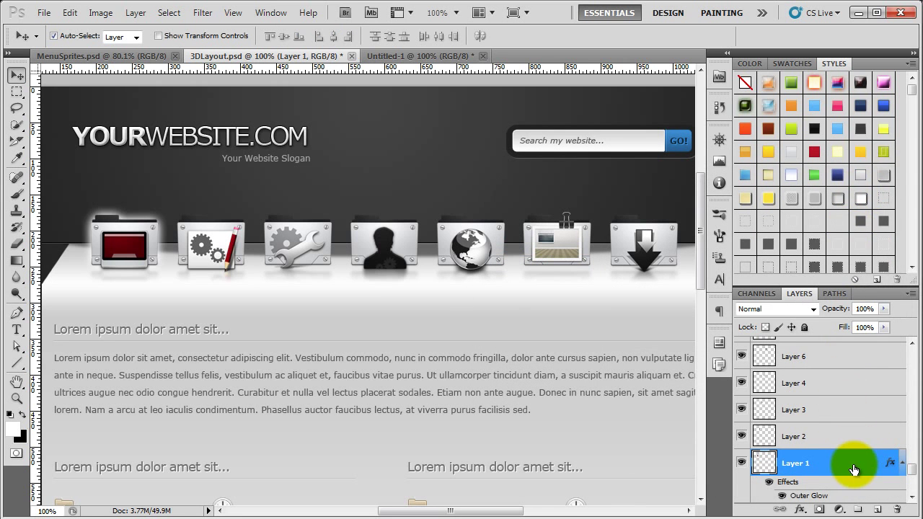
# Step: Copy Layer 1's layer style and paste it onto Layer 1 copy through Layer 7 copy in Untitled-1, leaving all layers deselected
pyautogui.rightClick(844, 463)
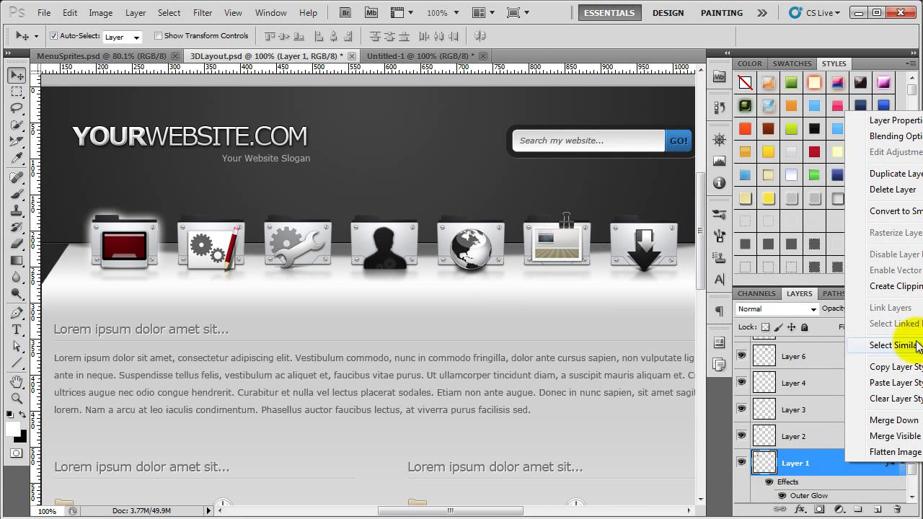
pyautogui.click(916, 368)
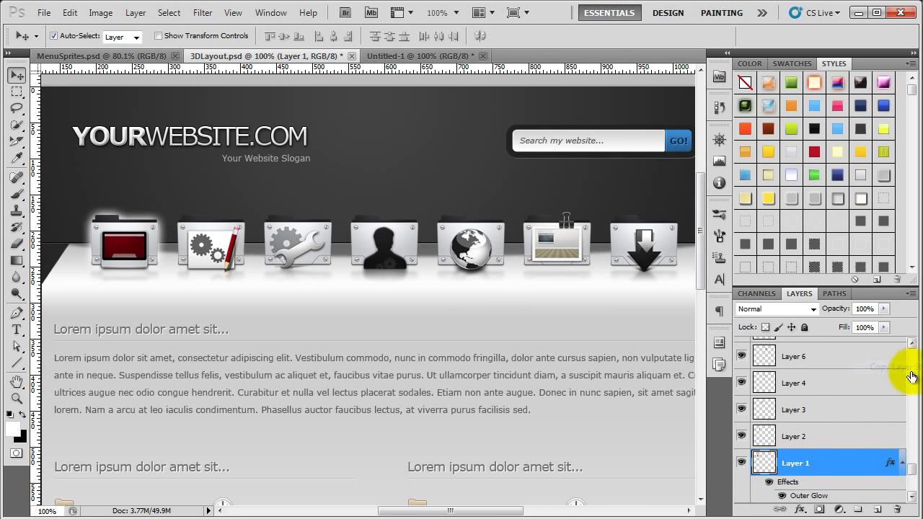
pyautogui.click(418, 58)
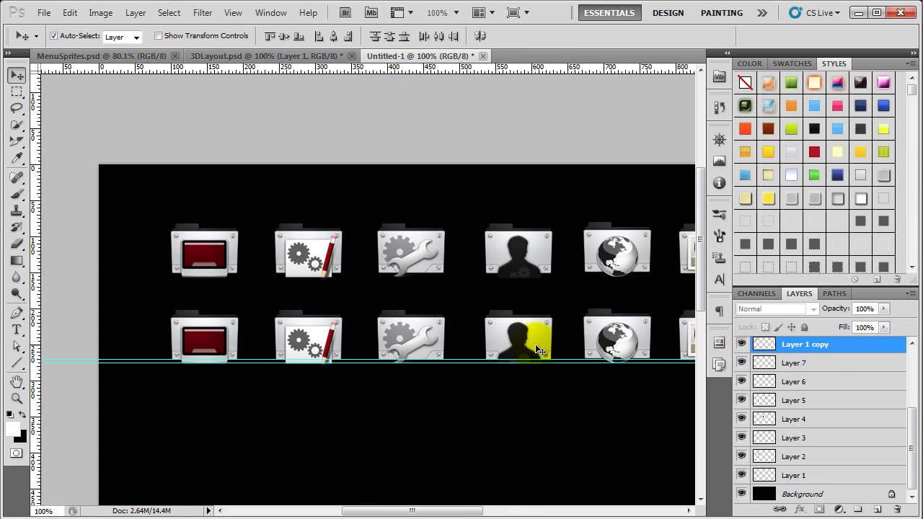
pyautogui.moveTo(912, 420); pyautogui.dragTo(779, 336)
pyautogui.click(850, 346)
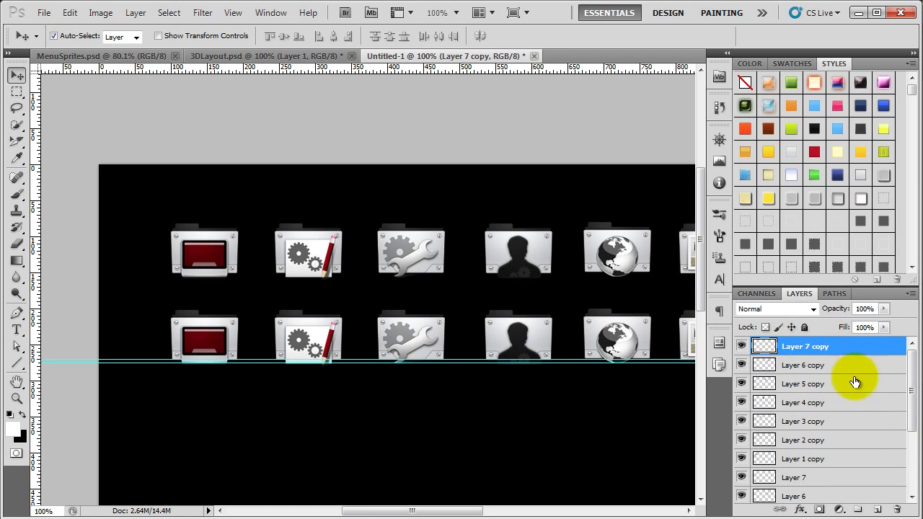
pyautogui.keyDown('shift'); pyautogui.click(851, 460); pyautogui.keyUp('shift')
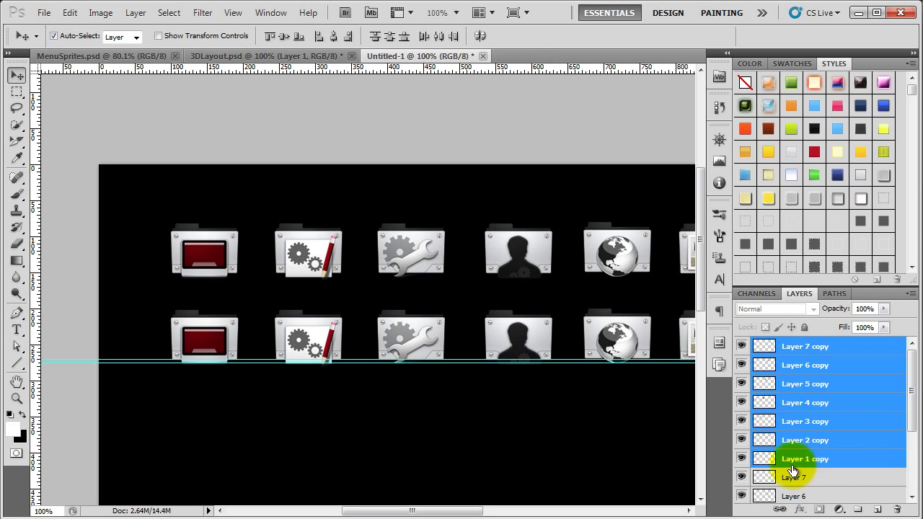
pyautogui.rightClick(853, 426)
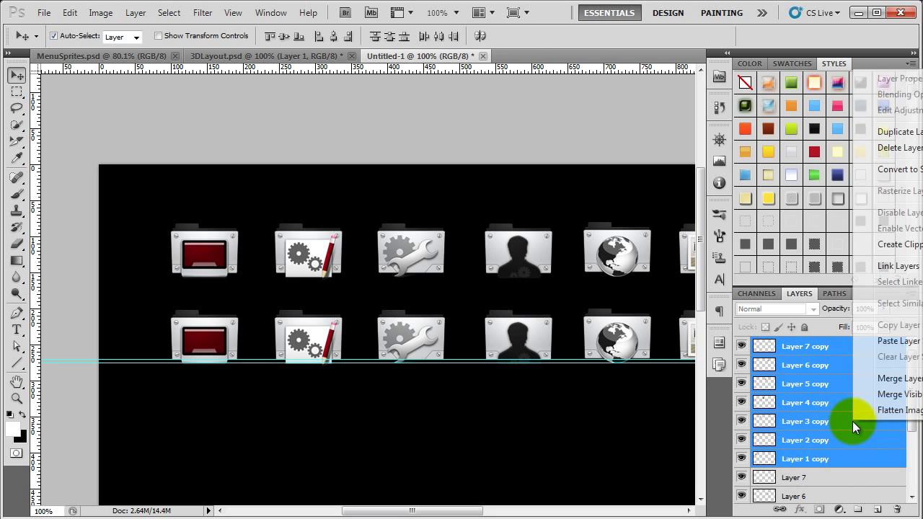
pyautogui.click(901, 345)
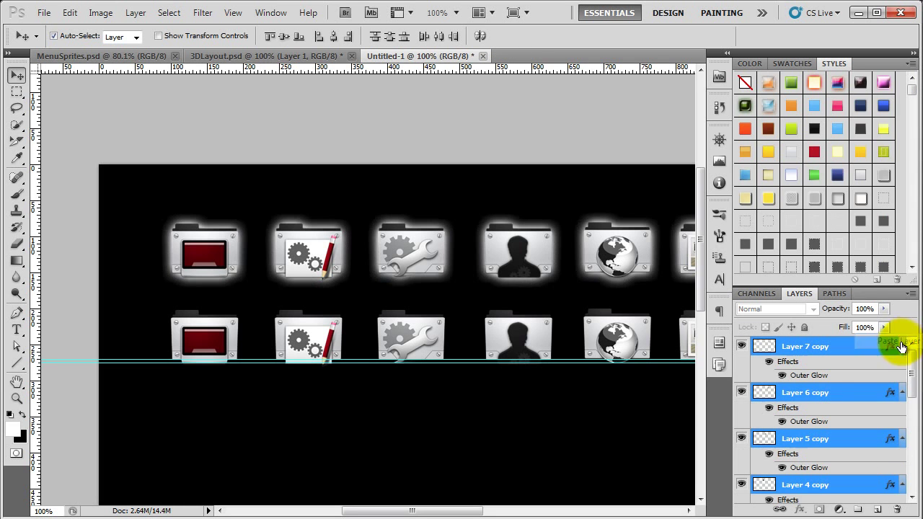
pyautogui.click(531, 402)
# Step: Place a horizontal guide at about 65 px, just above the glow of the upper icon row
pyautogui.hotkey('ctrl', '-')
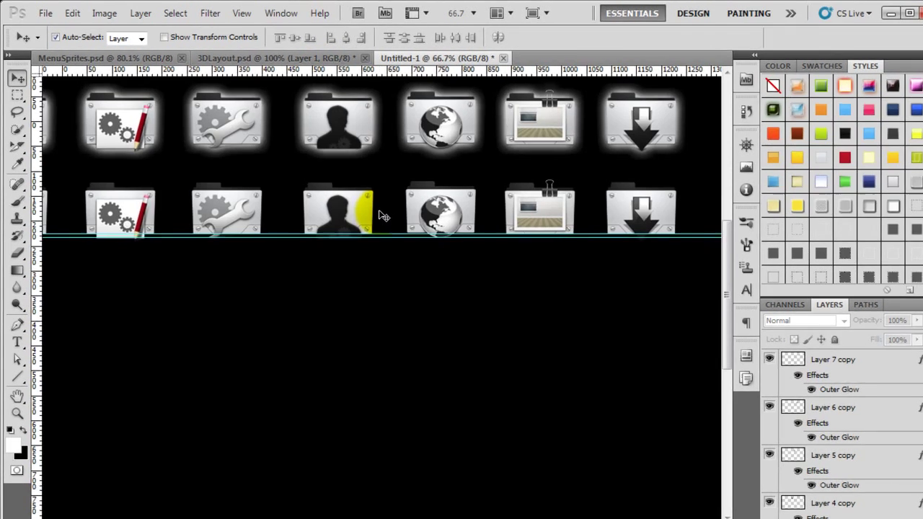
pyautogui.scroll(2, 364, 201)
pyautogui.moveTo(320, 295); pyautogui.dragTo(321, 430)
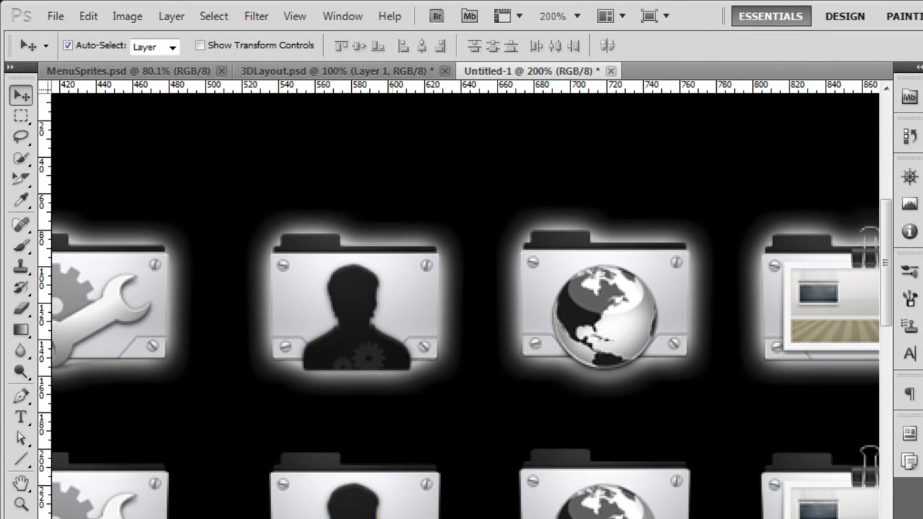
pyautogui.moveTo(396, 398); pyautogui.dragTo(402, 433)
pyautogui.moveTo(440, 83); pyautogui.dragTo(447, 236)
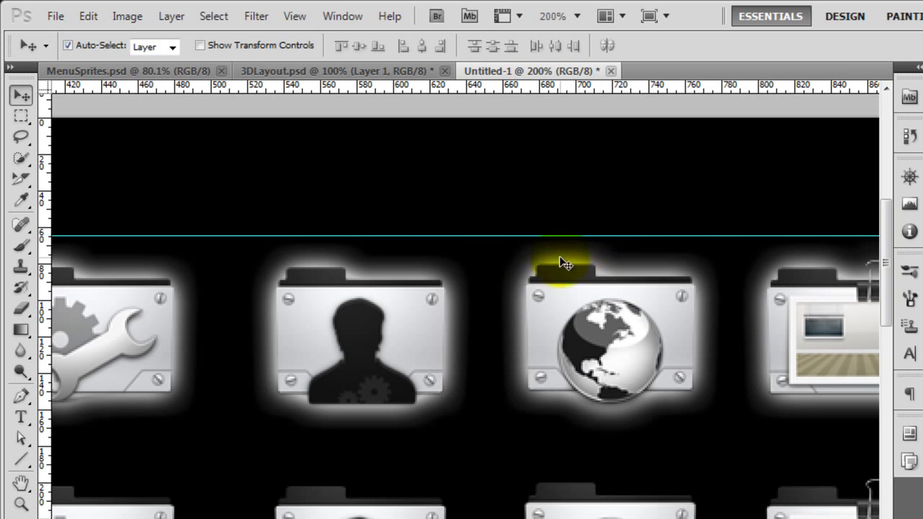
# Step: Place vertical guides at about 88 px and 205 px, on either side of the monitor icon's glow
pyautogui.moveTo(183, 417); pyautogui.dragTo(677, 335)
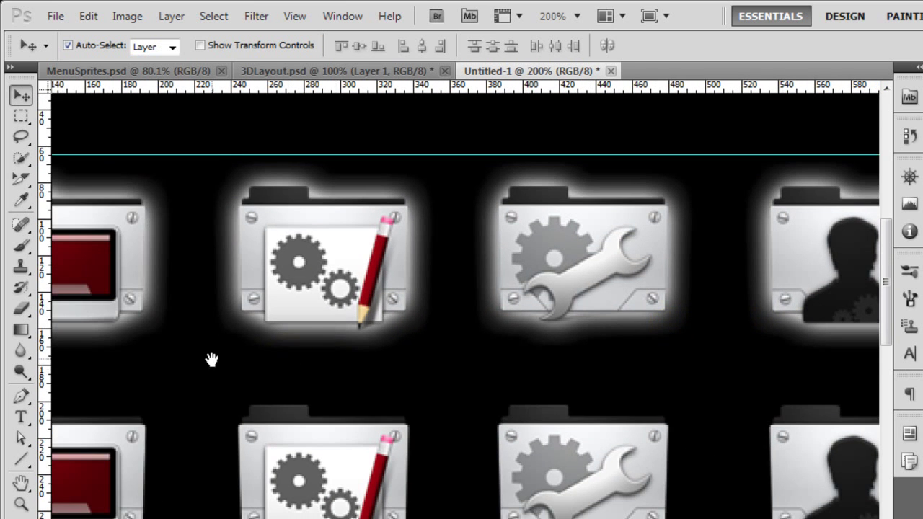
pyautogui.moveTo(246, 365); pyautogui.dragTo(620, 363)
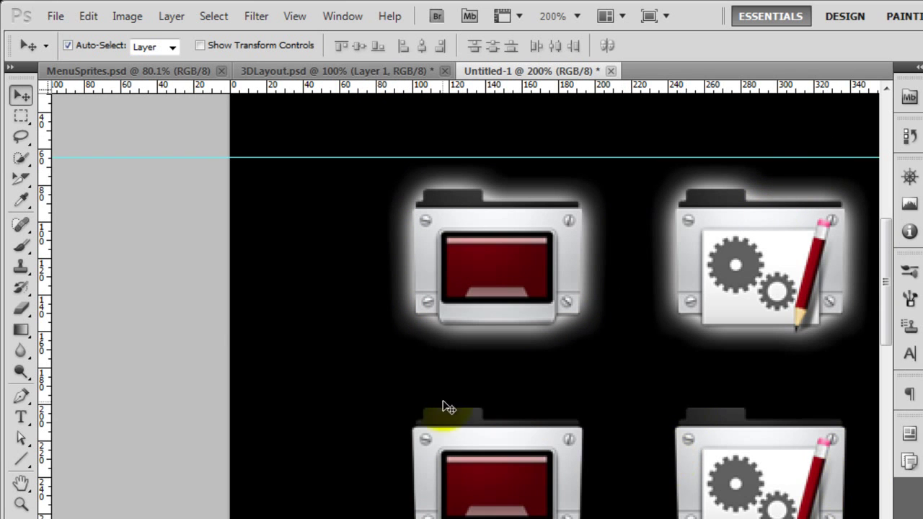
pyautogui.moveTo(48, 291); pyautogui.dragTo(392, 315)
pyautogui.moveTo(45, 325); pyautogui.dragTo(606, 323)
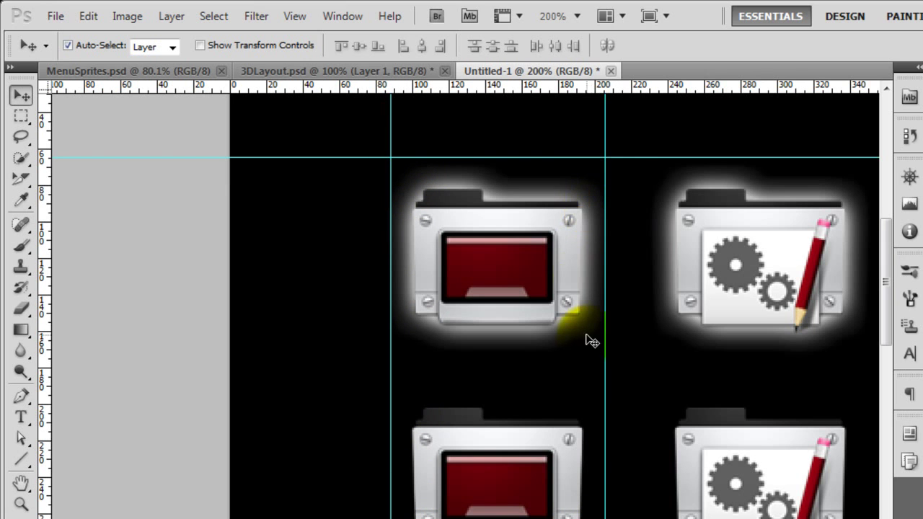
# Step: Place vertical guides around the glows of the pencil icon, at about 233 and 349 px, and the wrench icon, at about 376 and 489 px
pyautogui.moveTo(654, 292); pyautogui.dragTo(550, 274)
pyautogui.moveTo(43, 311); pyautogui.dragTo(542, 304)
pyautogui.moveTo(43, 299)
pyautogui.mouseDown()
pyautogui.moveTo(768, 289)
pyautogui.moveTo(754, 289)
pyautogui.mouseUp()
pyautogui.hscroll(6, 599, 340)
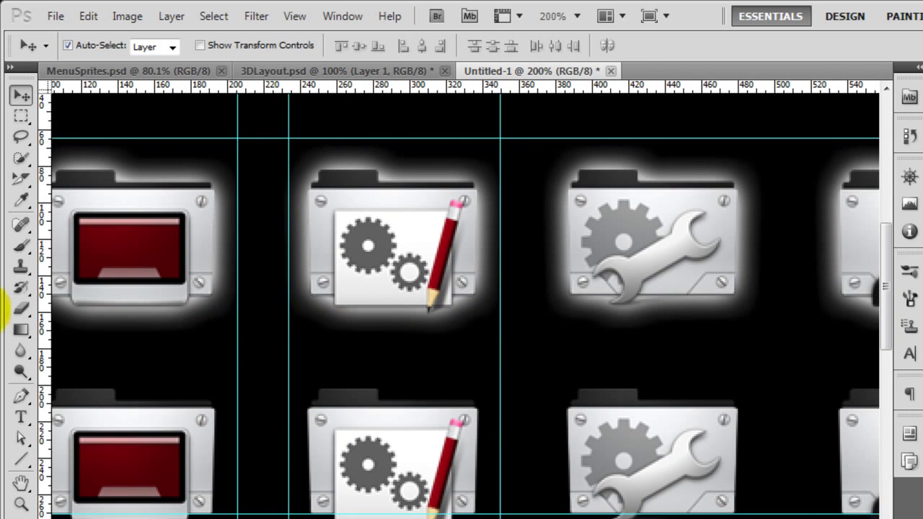
pyautogui.moveTo(47, 333); pyautogui.dragTo(549, 310)
pyautogui.moveTo(42, 299); pyautogui.dragTo(264, 302)
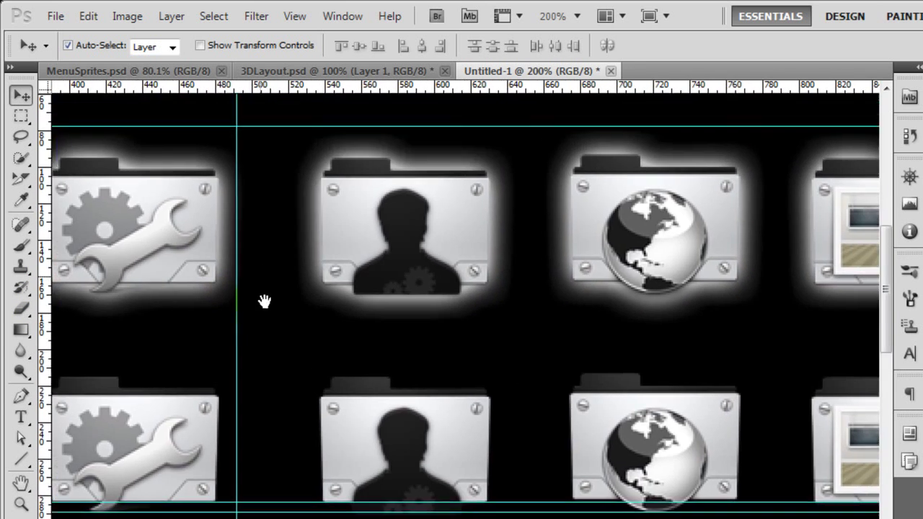
# Step: Place vertical guides around the glows of the person icon, at about 524 and 639 px, and the globe icon, at about 661 and 774 px
pyautogui.moveTo(42, 299); pyautogui.dragTo(301, 304)
pyautogui.moveTo(42, 319); pyautogui.dragTo(506, 319)
pyautogui.moveTo(44, 288); pyautogui.dragTo(549, 310)
pyautogui.moveTo(46, 324); pyautogui.dragTo(755, 312)
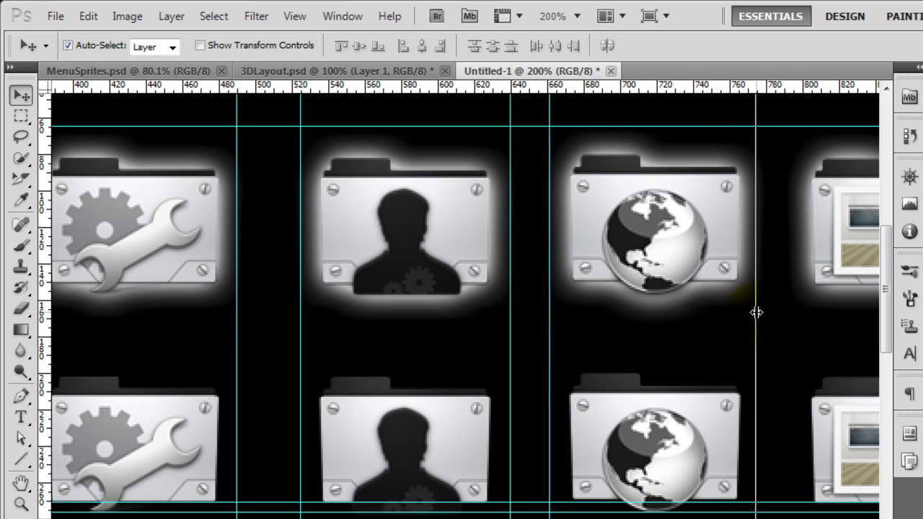
# Step: Place vertical guides on both sides of the glows of the paper-clip picture icon and the download-arrow icon
pyautogui.moveTo(698, 416)
pyautogui.mouseDown()
pyautogui.moveTo(634, 236)
pyautogui.moveTo(662, 310)
pyautogui.mouseUp()
pyautogui.moveTo(45, 288); pyautogui.dragTo(791, 287)
pyautogui.moveTo(651, 301); pyautogui.dragTo(655, 322)
pyautogui.moveTo(512, 357); pyautogui.dragTo(176, 358)
pyautogui.moveTo(52, 333); pyautogui.dragTo(652, 305)
pyautogui.moveTo(46, 310); pyautogui.dragTo(865, 302)
pyautogui.moveTo(817, 406); pyautogui.dragTo(649, 411)
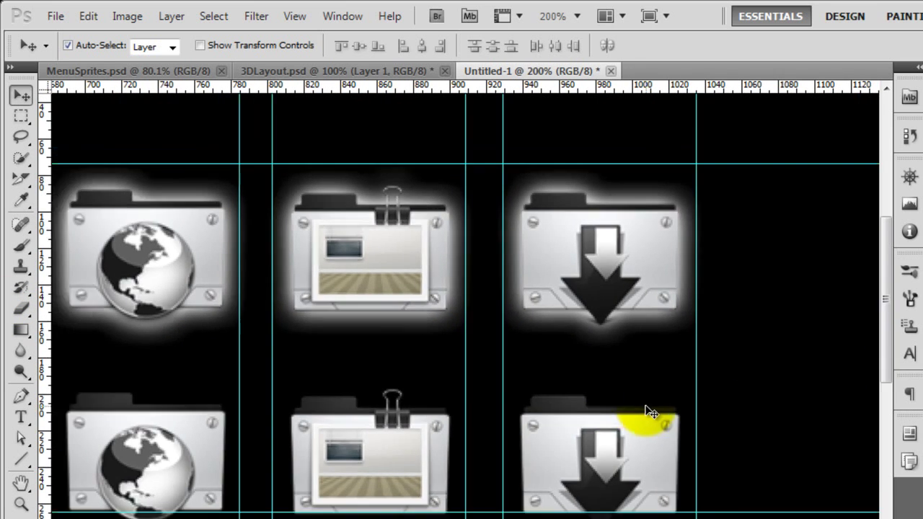
# Step: Review the slice layout in MenuSprites.psd as a reference, and return to the Untitled-1 document
pyautogui.hotkey('ctrl', '-')
pyautogui.hotkey('ctrl', '-')
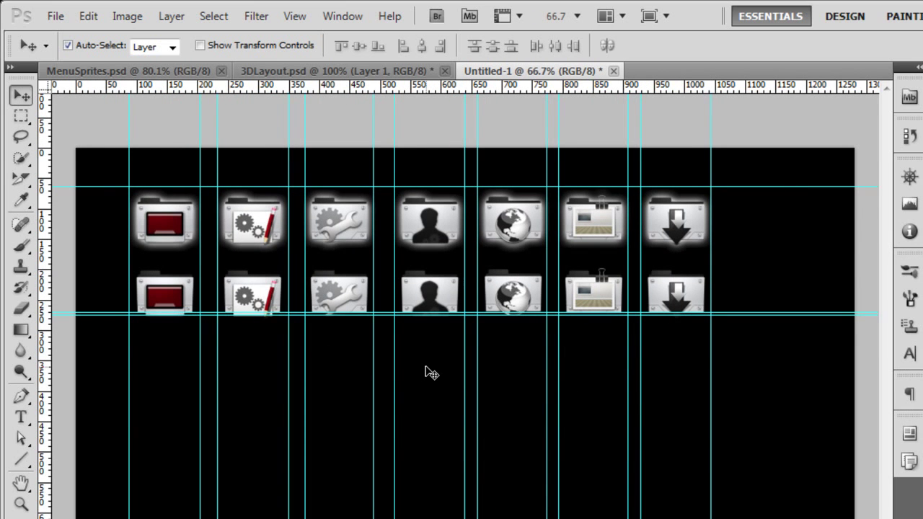
pyautogui.click(157, 71)
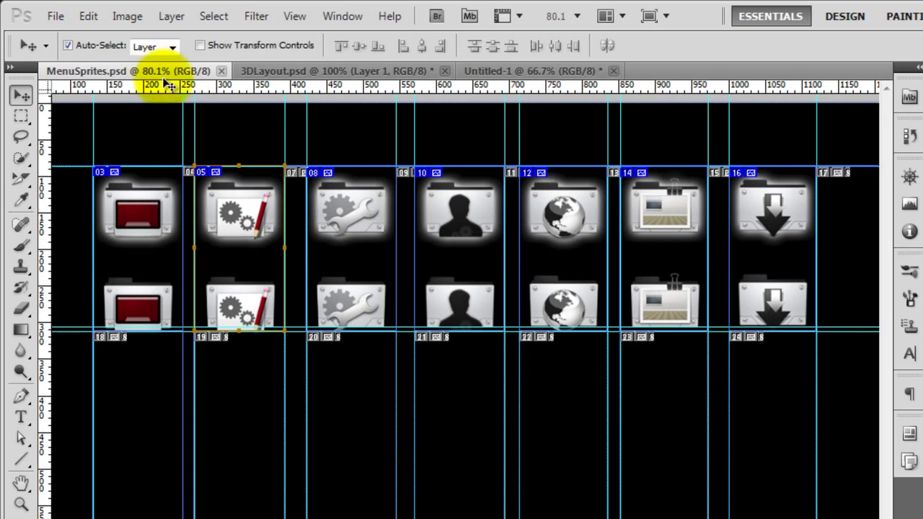
pyautogui.hotkey('ctrl', '-')
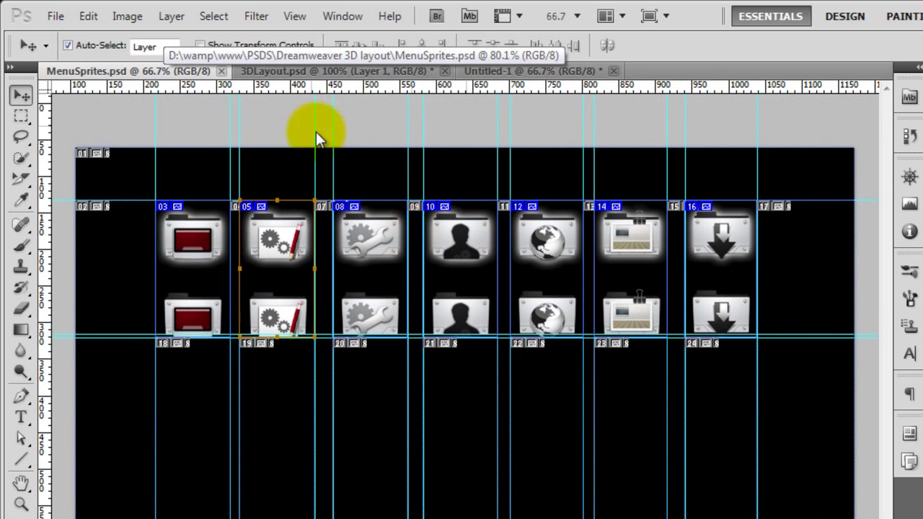
pyautogui.click(551, 71)
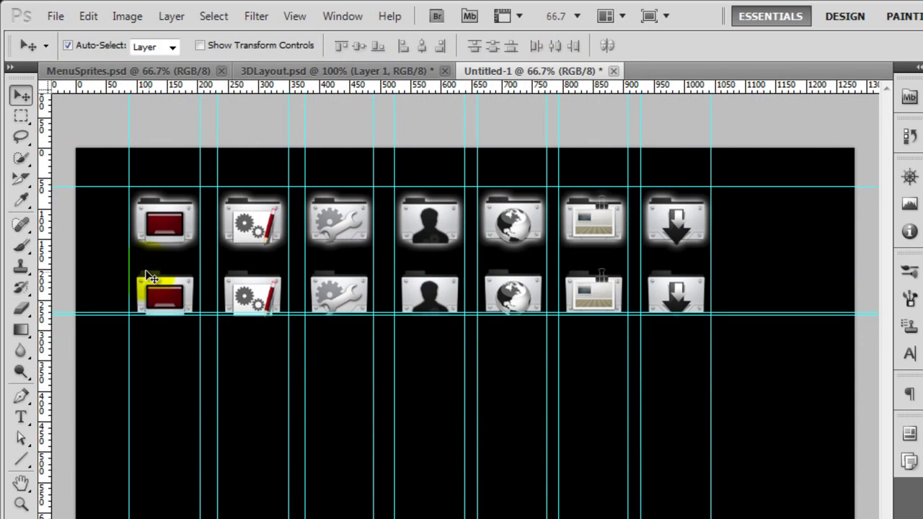
# Step: Slice the monitor icon column with the Slice tool, from the top guide to the lowest guide between its two vertical guides
pyautogui.hotkey('ctrl', '+')
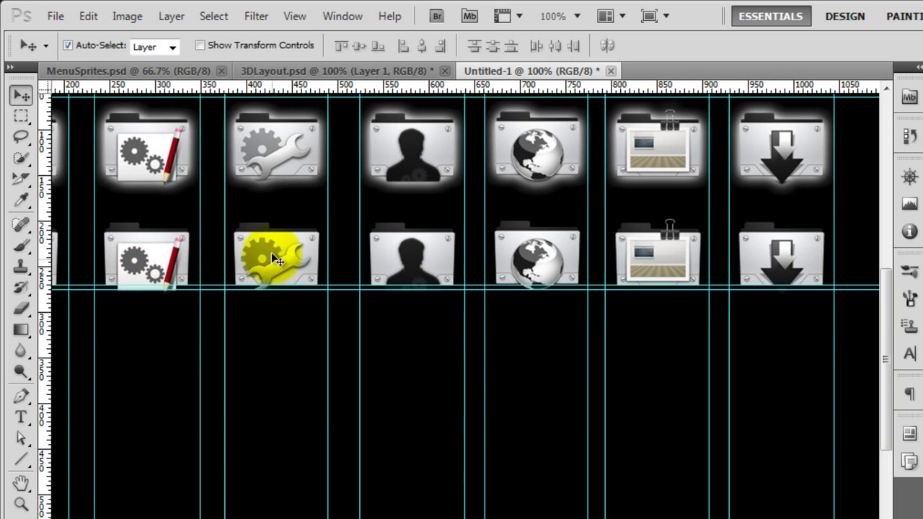
pyautogui.moveTo(433, 313); pyautogui.dragTo(620, 378)
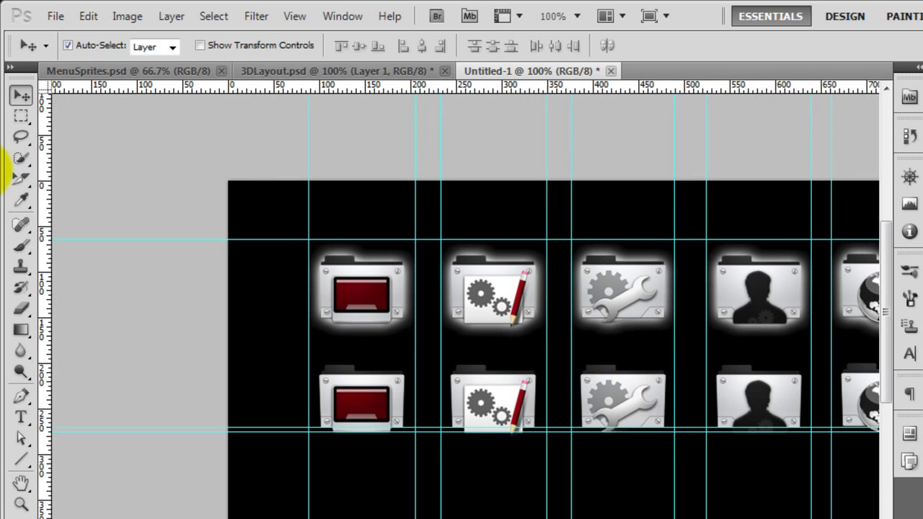
pyautogui.click(21, 180)
pyautogui.click(92, 195)
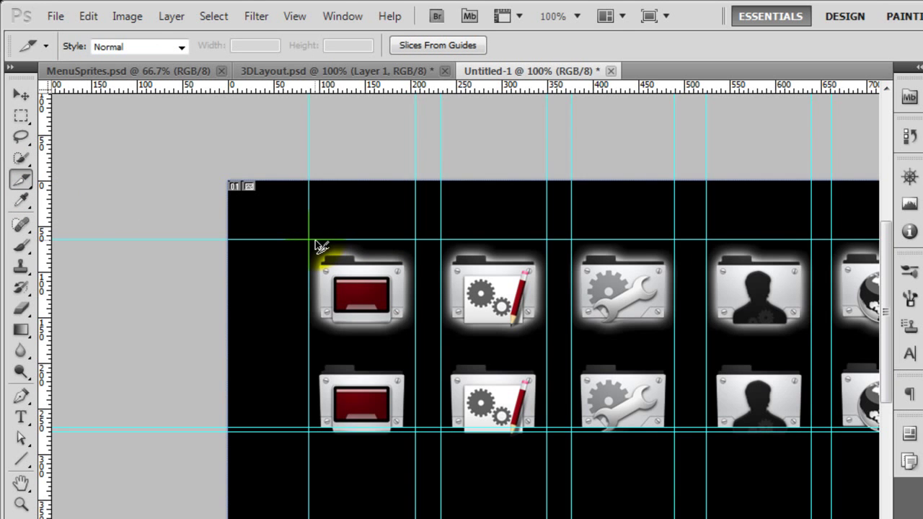
pyautogui.hotkey('ctrl', '+')
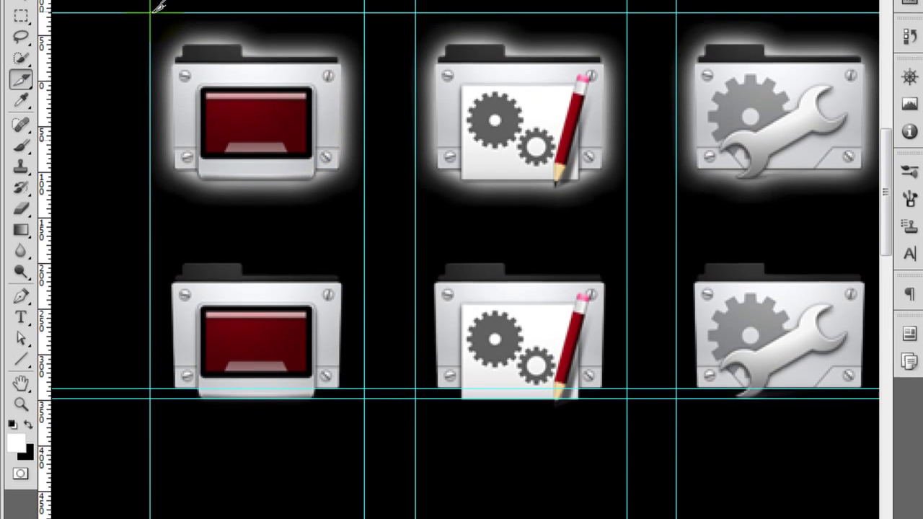
pyautogui.moveTo(151, 12); pyautogui.dragTo(365, 389)
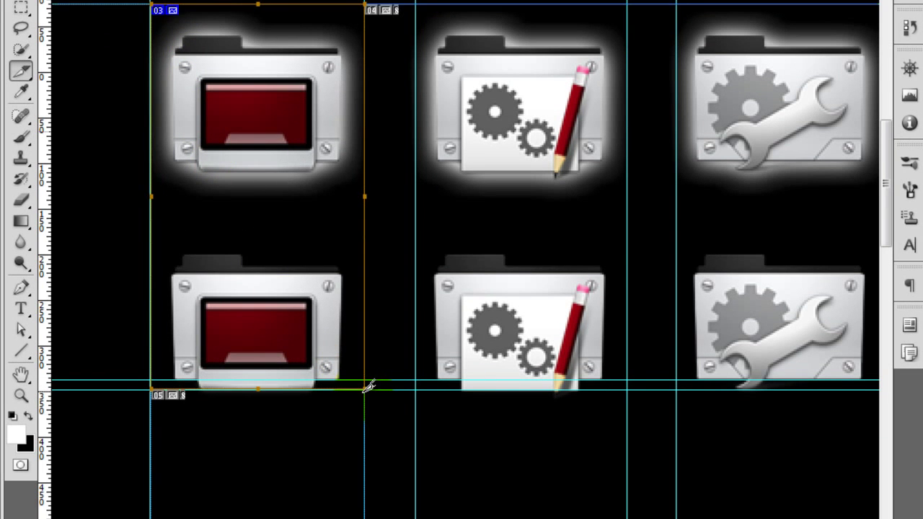
# Step: Name the monitor icon's slice navLink1 in its slice options
pyautogui.hotkey('ctrl', '+')
pyautogui.hotkey('ctrl', '+')
pyautogui.moveTo(202, 311); pyautogui.dragTo(422, 189)
pyautogui.click(261, 315)
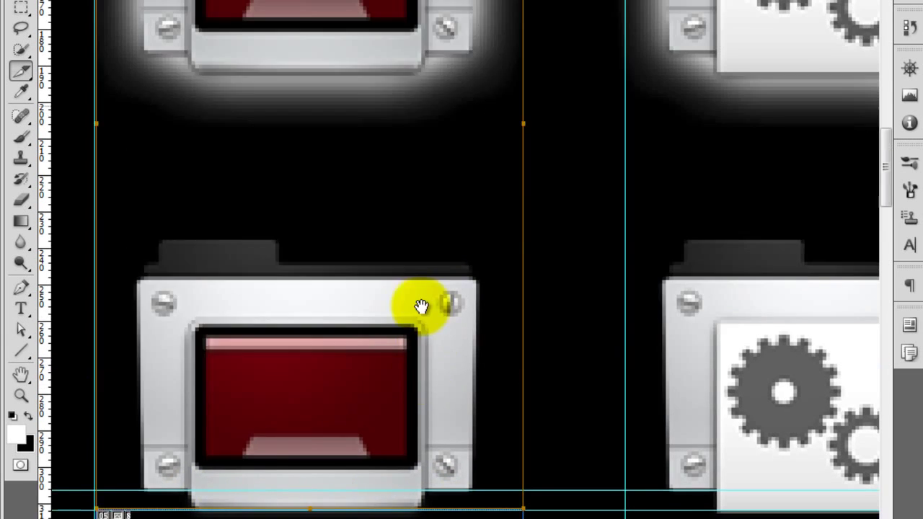
pyautogui.moveTo(422, 305); pyautogui.dragTo(419, 479)
pyautogui.hotkey('ctrl', 'r')
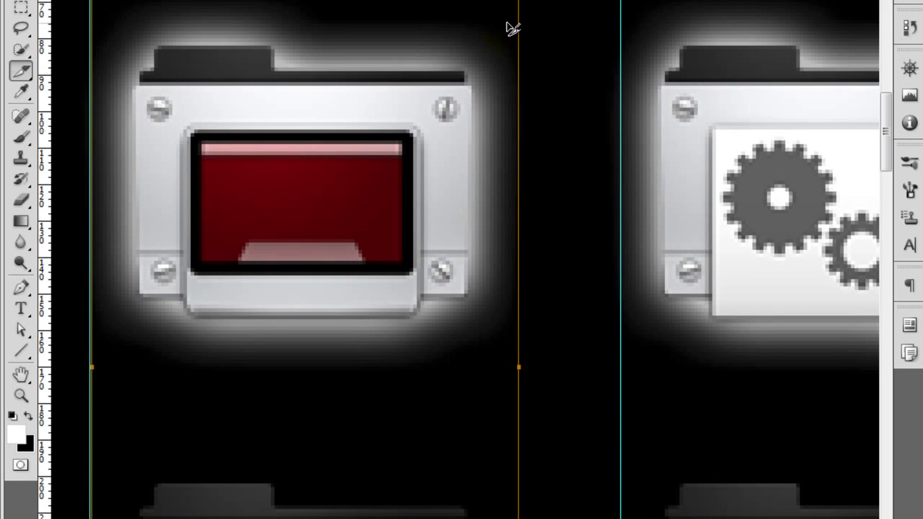
pyautogui.doubleClick(264, 286)
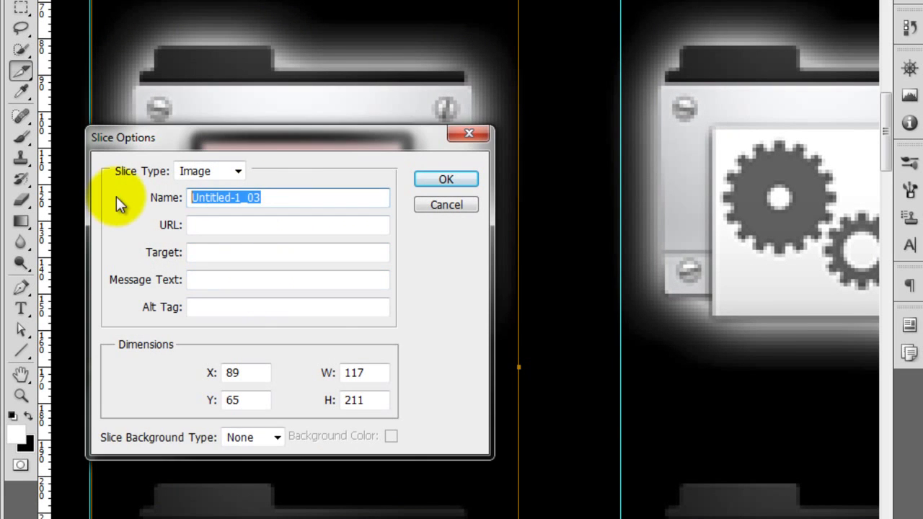
pyautogui.write('navLink1')
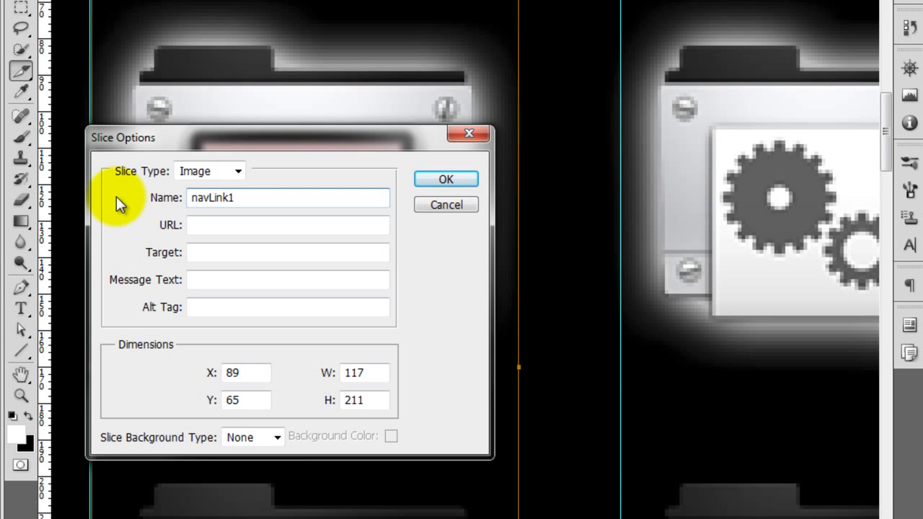
pyautogui.press('Return')
# Step: Slice the gears-and-pencil icon column, from the upper guide to the lowest guide between its two vertical guides
pyautogui.hotkey('ctrl', '-')
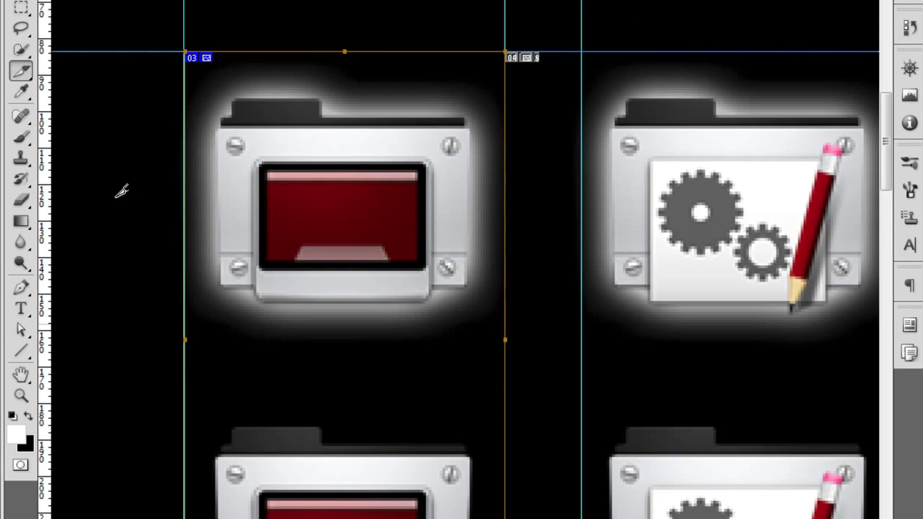
pyautogui.hotkey('ctrl', '-')
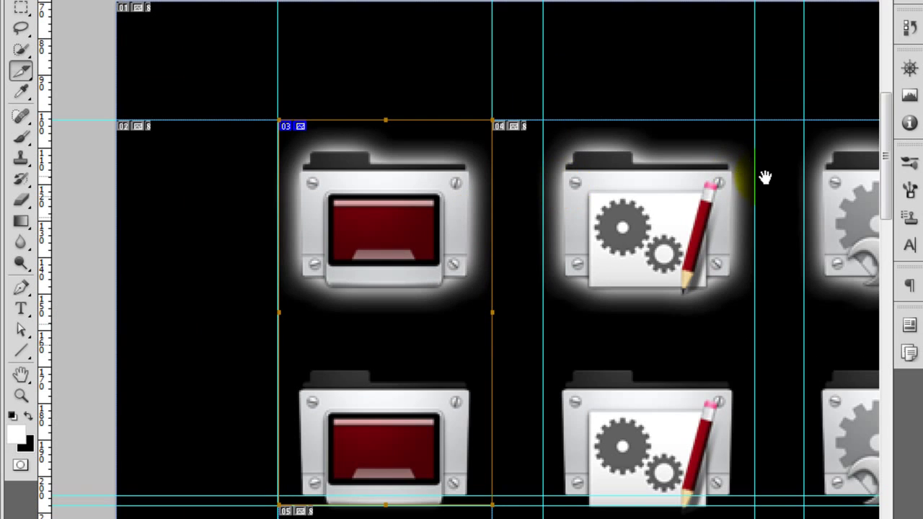
pyautogui.moveTo(548, 136); pyautogui.dragTo(535, 462)
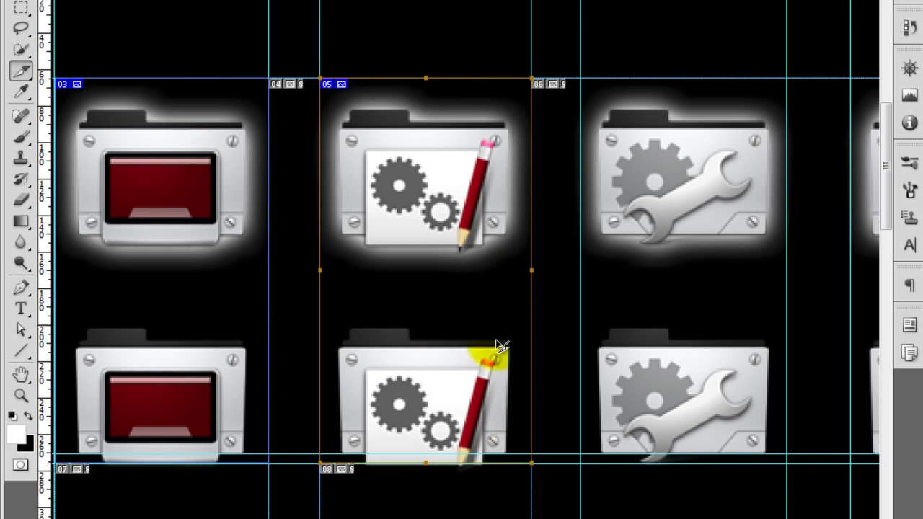
# Step: Name the gears-and-pencil icon's slice navLink2 in its slice options
pyautogui.doubleClick(484, 278)
pyautogui.moveTo(268, 197); pyautogui.dragTo(161, 189)
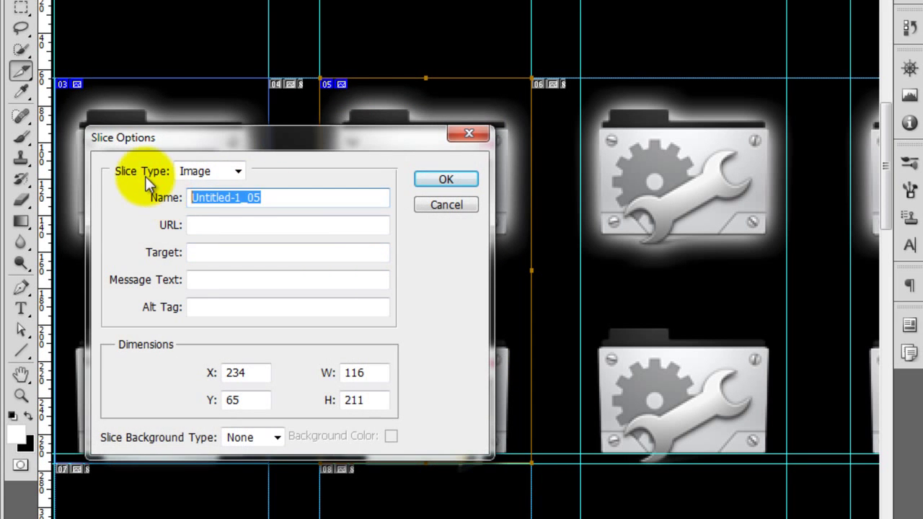
pyautogui.write('navlink')
pyautogui.press('BackSpace')
pyautogui.press('BackSpace')
pyautogui.press('BackSpace')
pyautogui.press('BackSpace')
pyautogui.write('Link2')
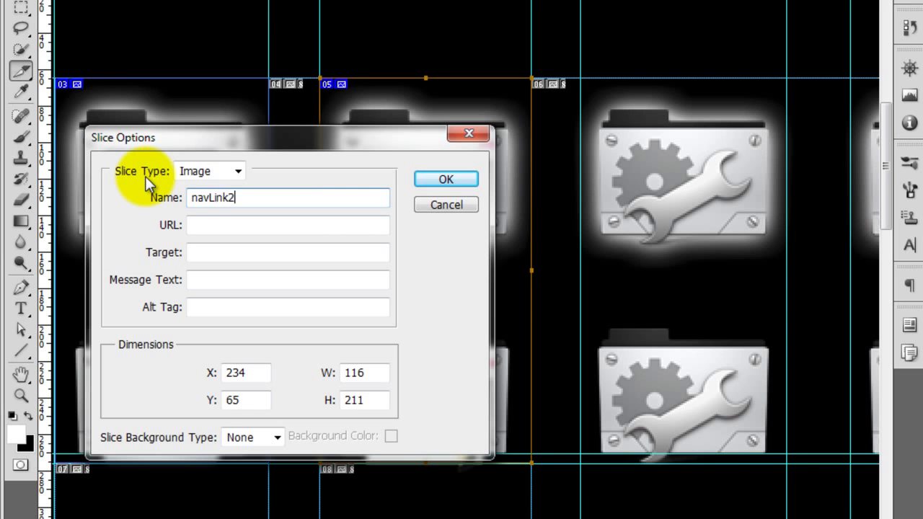
pyautogui.press('Return')
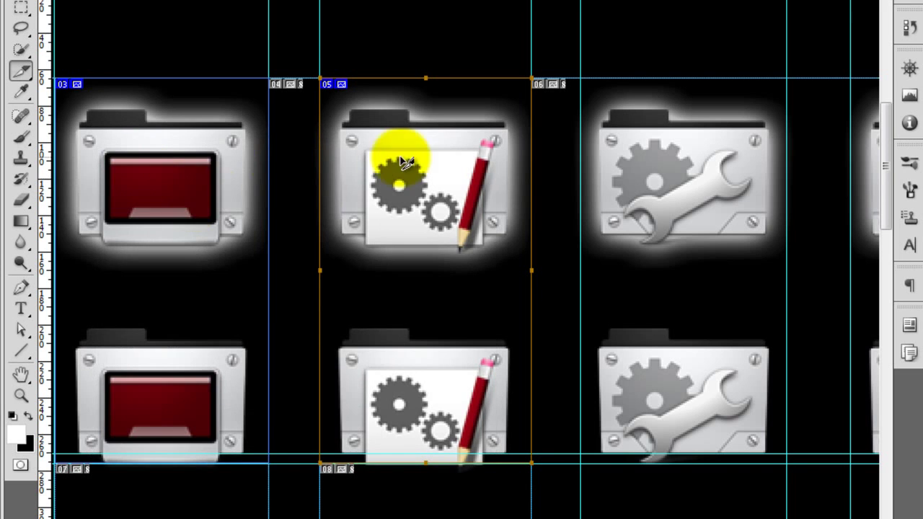
# Step: Slice the download-arrow icon column between its guides and name the slice navLink7
pyautogui.moveTo(641, 206); pyautogui.dragTo(298, 191)
pyautogui.moveTo(750, 209); pyautogui.dragTo(368, 196)
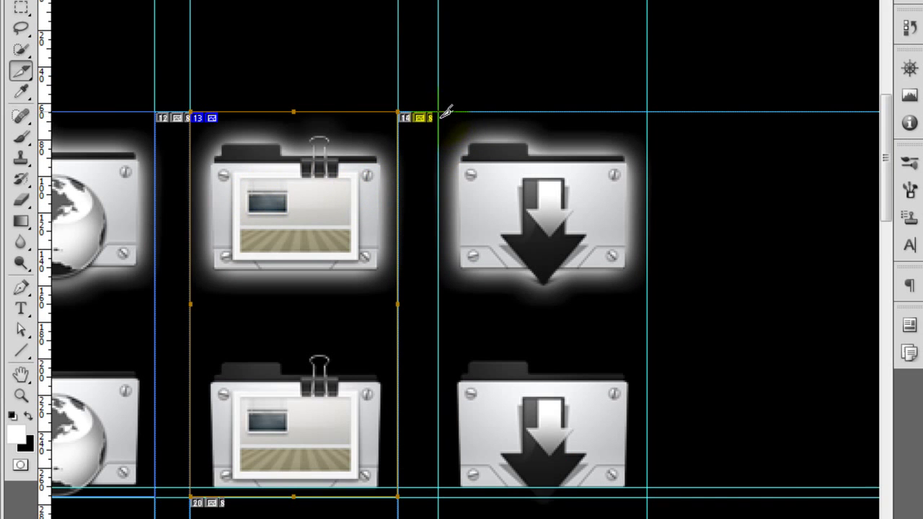
pyautogui.moveTo(439, 112); pyautogui.dragTo(647, 496)
pyautogui.doubleClick(546, 290)
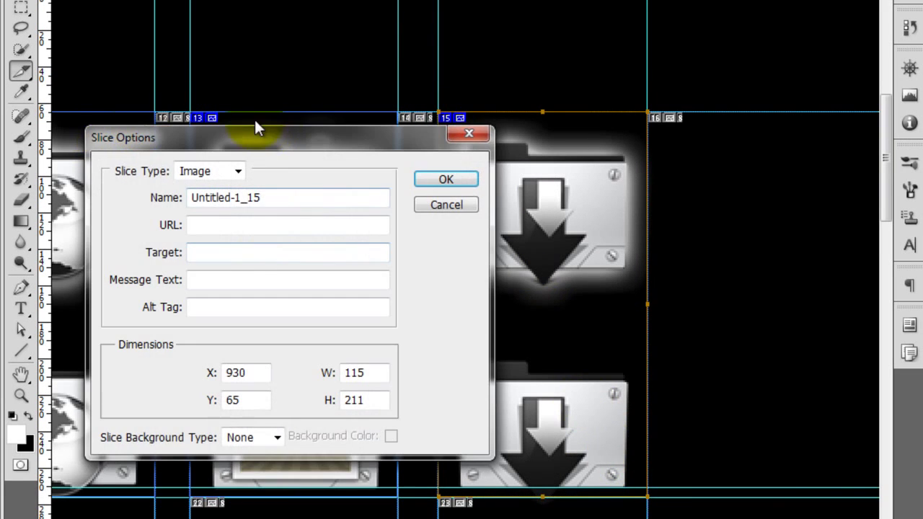
pyautogui.moveTo(295, 194); pyautogui.dragTo(82, 196)
pyautogui.write('nav')
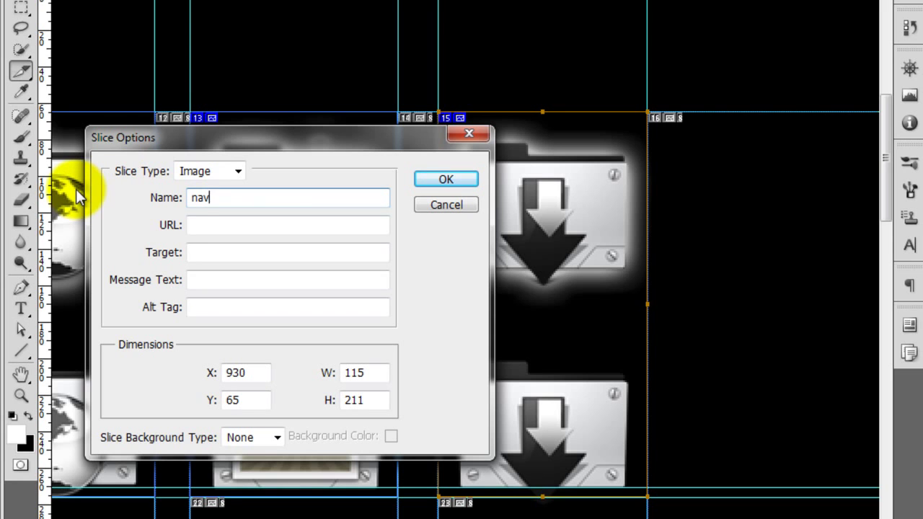
pyautogui.write('Link7')
pyautogui.press('Return')
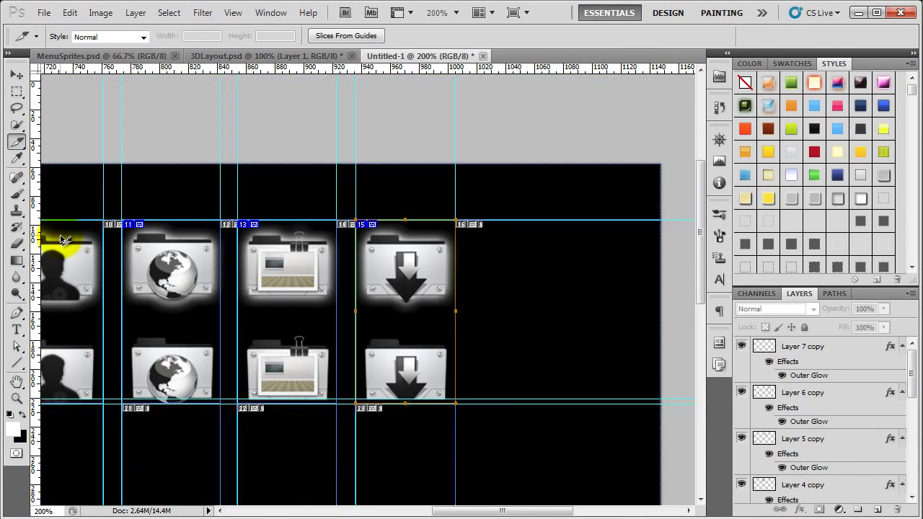
# Step: Hide the black Background layer so the sprite sheet has a transparent background
pyautogui.hotkey('ctrl', '-')
pyautogui.hotkey('ctrl', '-')
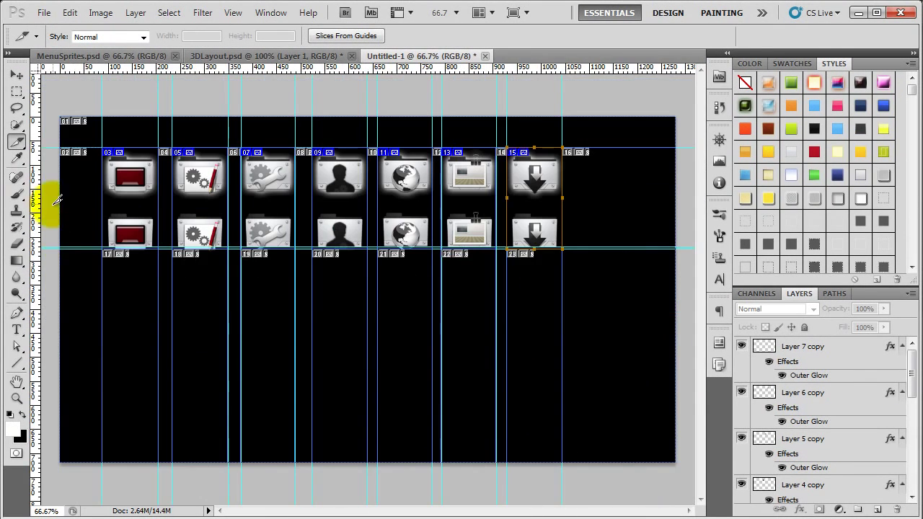
pyautogui.click(17, 75)
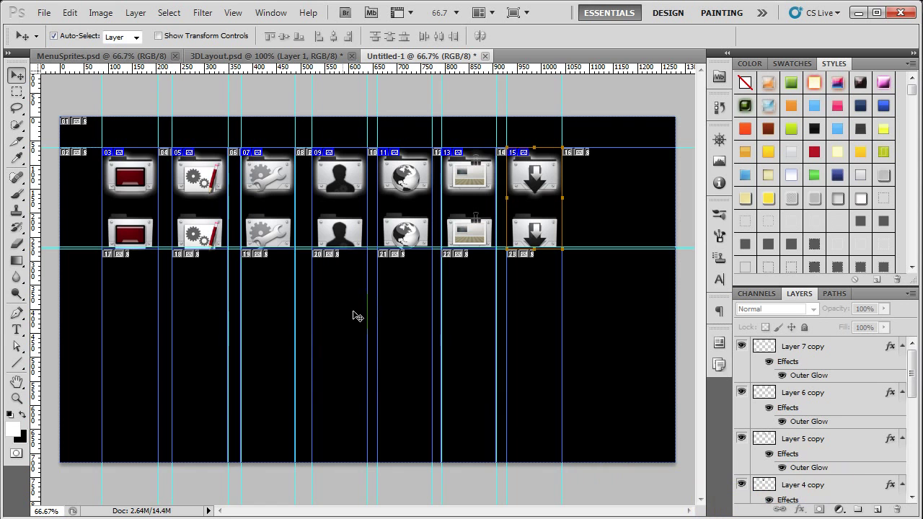
pyautogui.moveTo(811, 469); pyautogui.dragTo(872, 456)
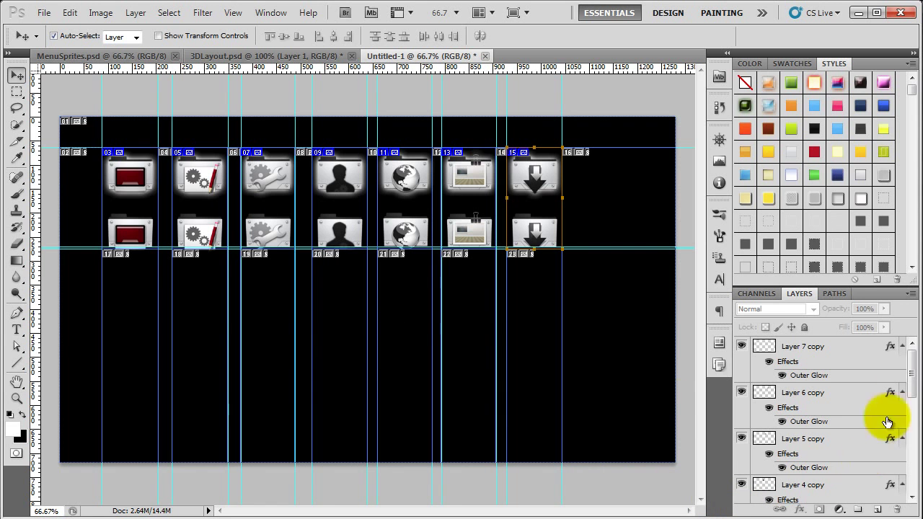
pyautogui.moveTo(910, 369); pyautogui.dragTo(910, 491)
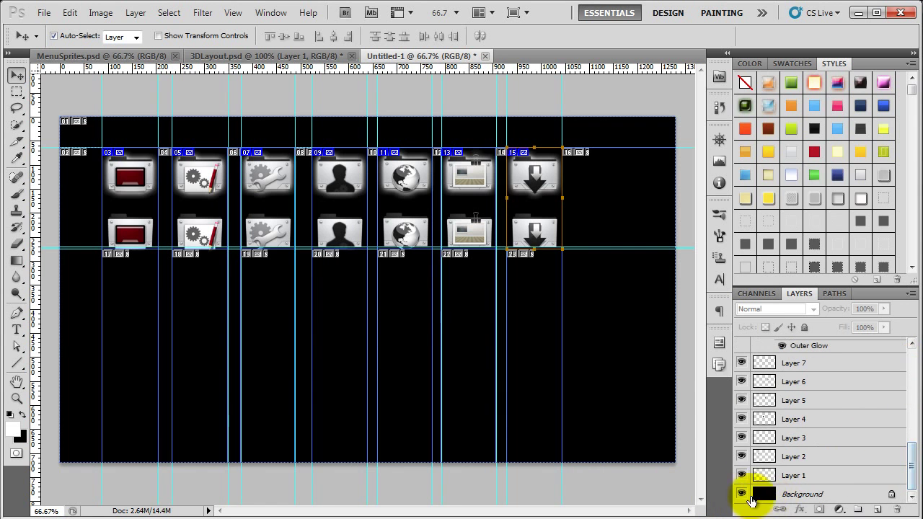
pyautogui.click(742, 495)
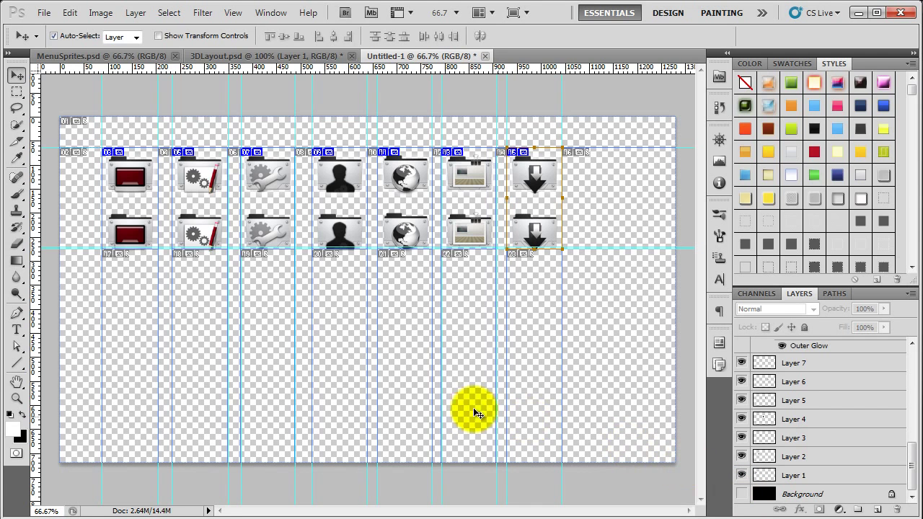
# Step: Open the sprite sheet in Save for Web & Devices and select the monitor, gears-and-pencil, wrench and person slices together
pyautogui.click(40, 12)
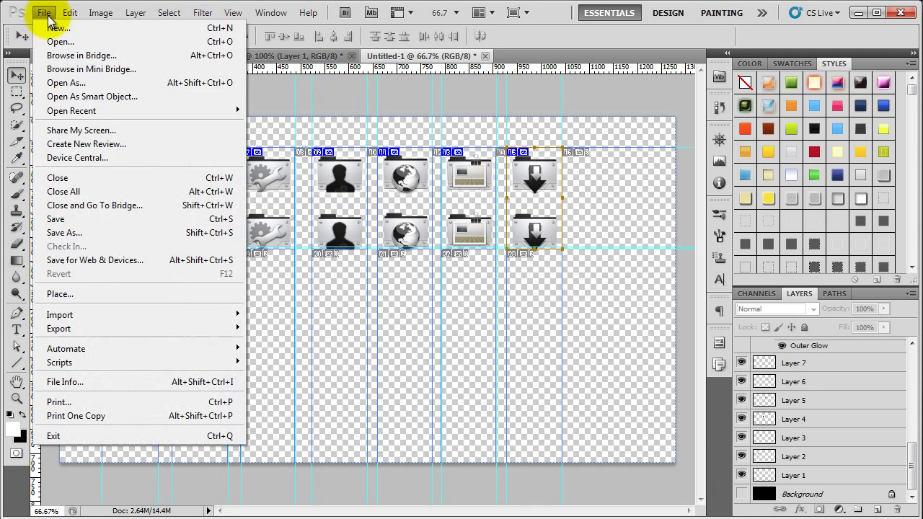
pyautogui.click(158, 260)
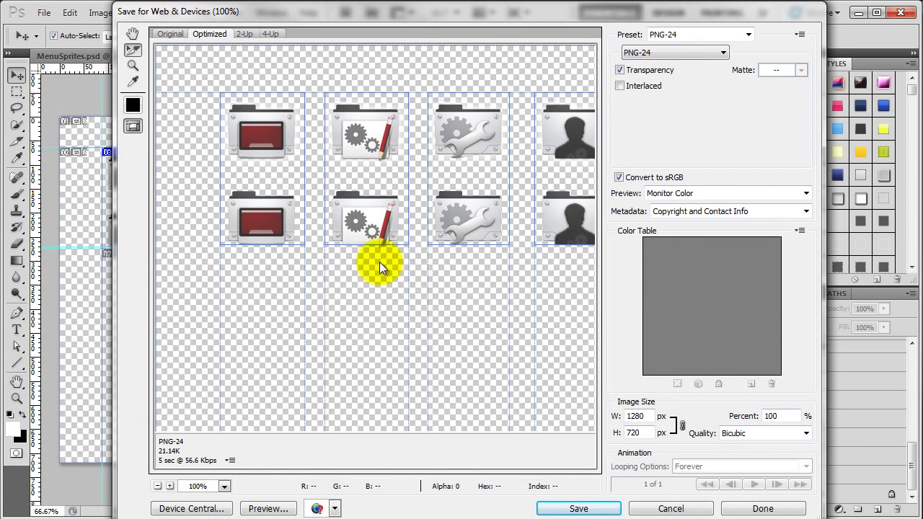
pyautogui.click(274, 177)
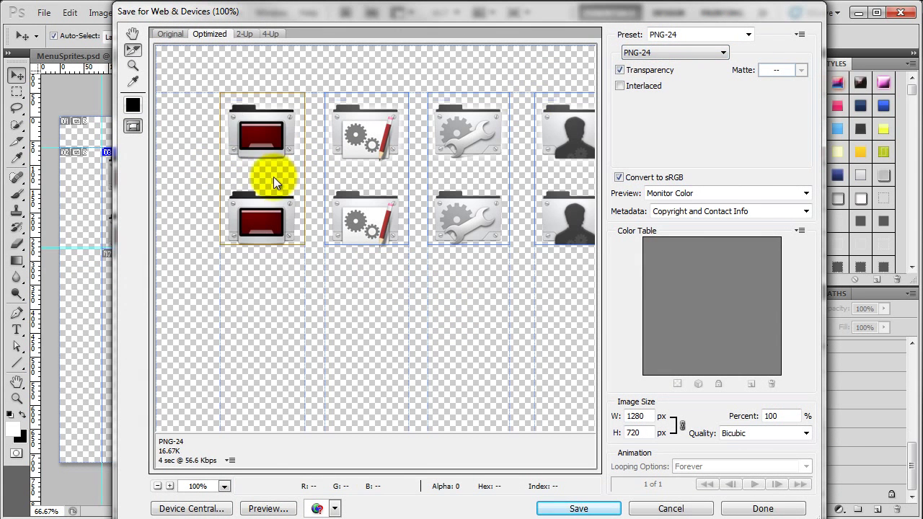
pyautogui.keyDown('shift'); pyautogui.click(375, 183); pyautogui.keyUp('shift')
pyautogui.keyDown('shift'); pyautogui.click(466, 158); pyautogui.keyUp('shift')
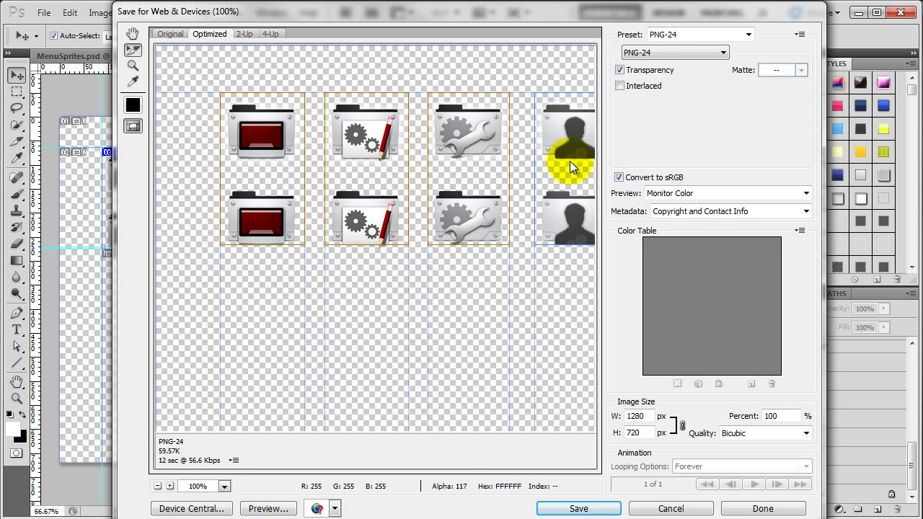
pyautogui.keyDown('shift'); pyautogui.click(561, 160); pyautogui.keyUp('shift')
# Step: Add the globe, picture and download-arrow slices to the export selection, open the save dialog for the selected slices, and cancel it
pyautogui.moveTo(435, 319); pyautogui.dragTo(236, 321)
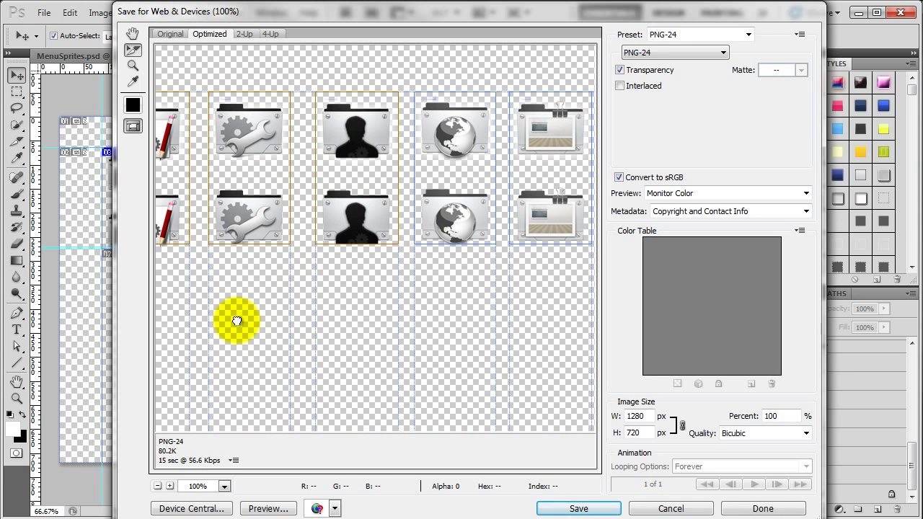
pyautogui.keyDown('shift'); pyautogui.click(444, 184); pyautogui.keyUp('shift')
pyautogui.keyDown('shift'); pyautogui.click(546, 184); pyautogui.keyUp('shift')
pyautogui.moveTo(508, 312); pyautogui.dragTo(340, 309)
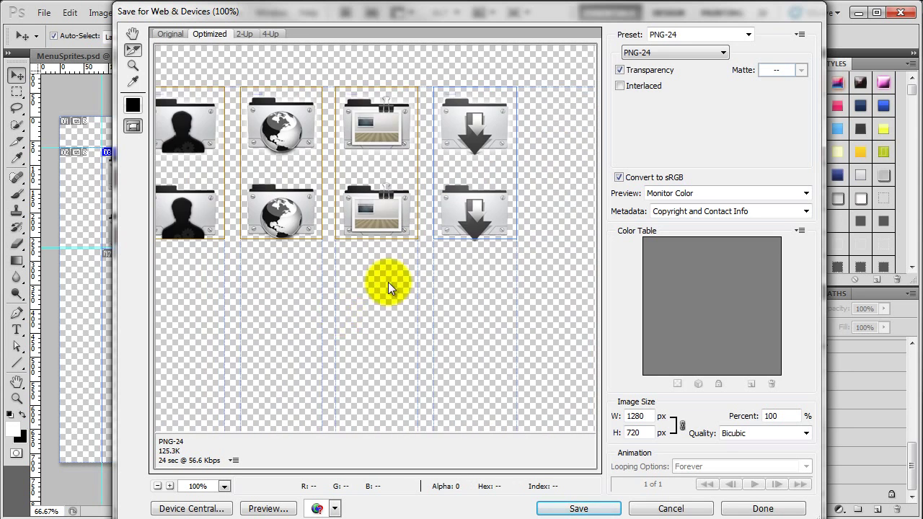
pyautogui.keyDown('shift'); pyautogui.click(447, 205); pyautogui.keyUp('shift')
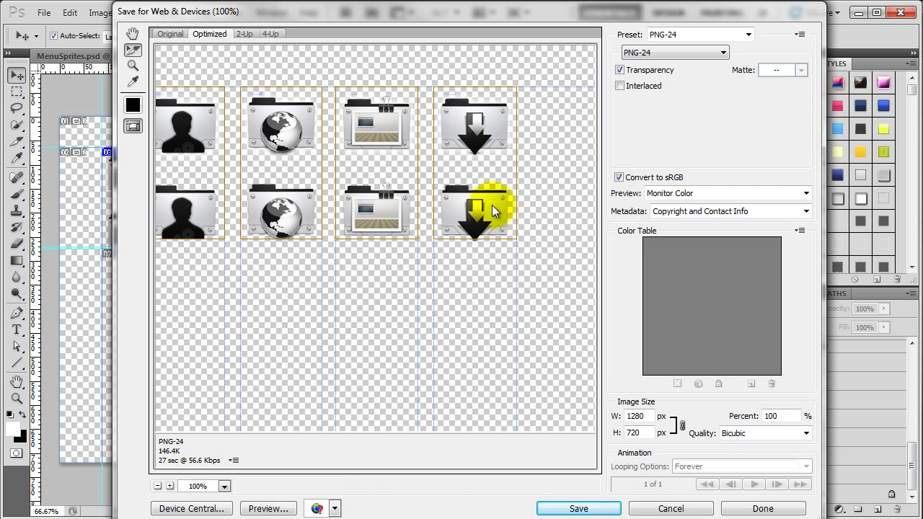
pyautogui.click(587, 508)
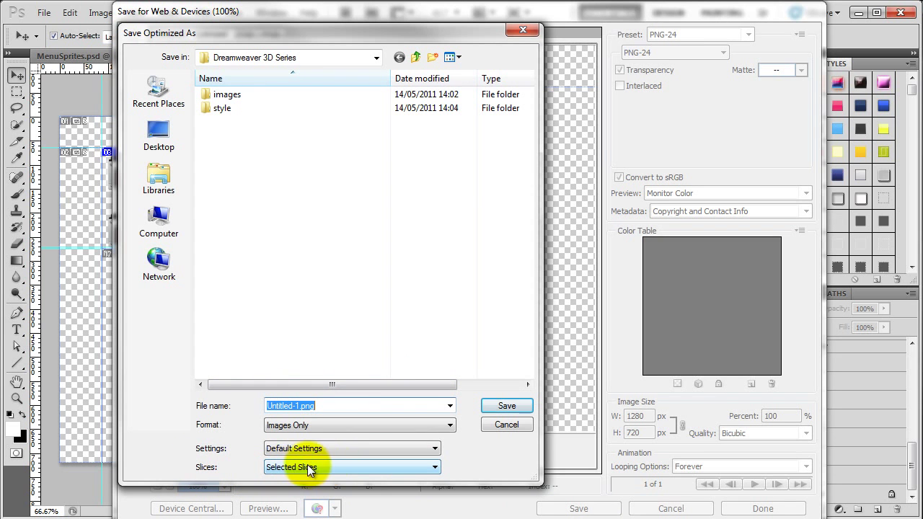
pyautogui.click(520, 427)
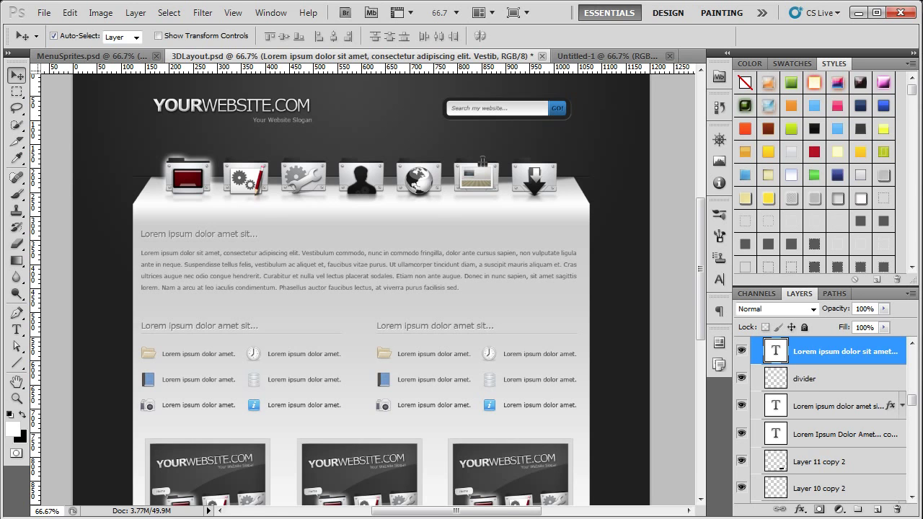
# Step: Switch to the browser and look through the Latest News articles on the MCP tutorials site
pyautogui.hotkey('alt', 'Tab')
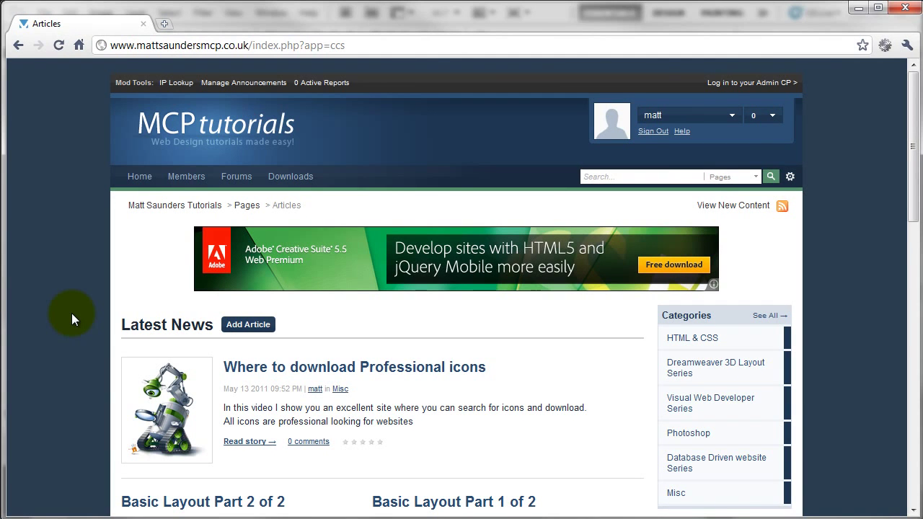
pyautogui.scroll(-5, 72, 313)
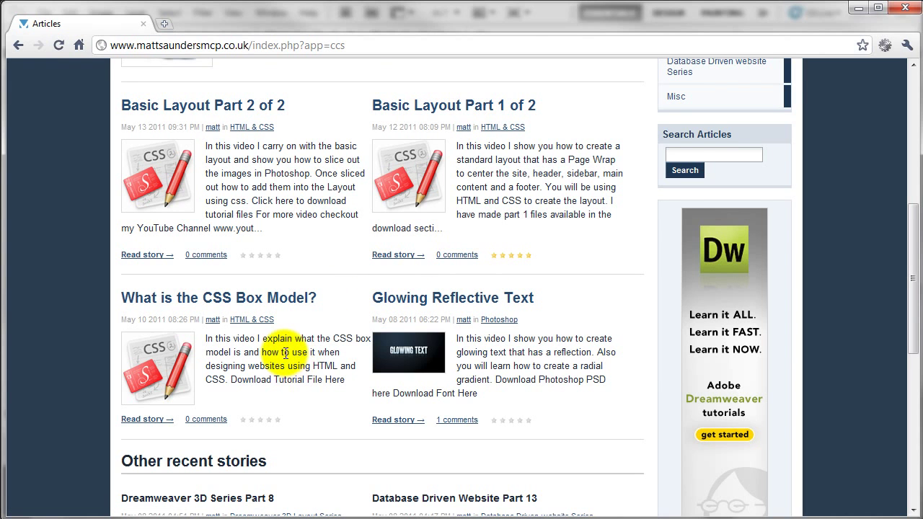
pyautogui.scroll(1, 298, 387)
pyautogui.scroll(3, 294, 379)
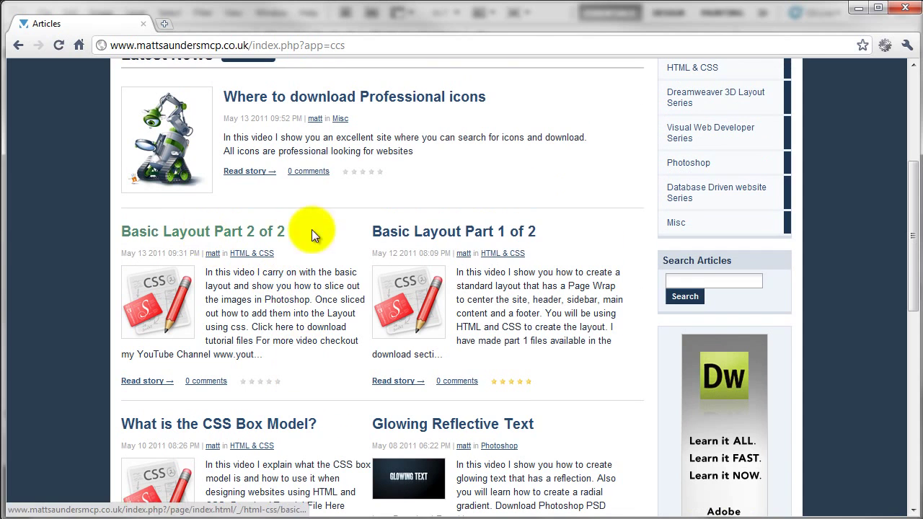
pyautogui.scroll(3, 271, 310)
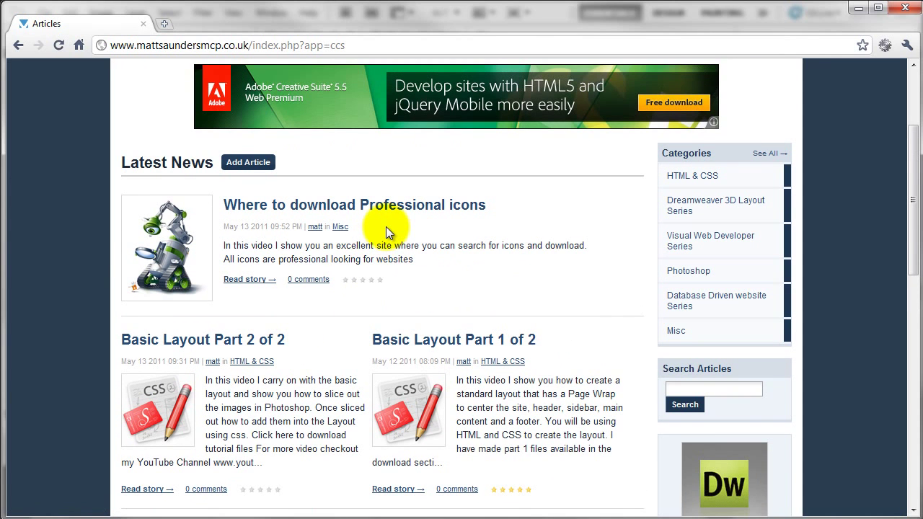
pyautogui.scroll(2, 386, 226)
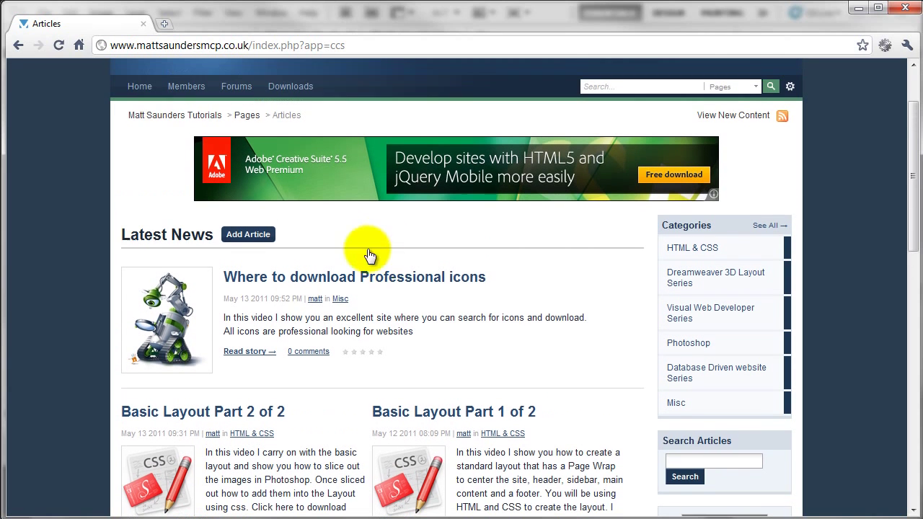